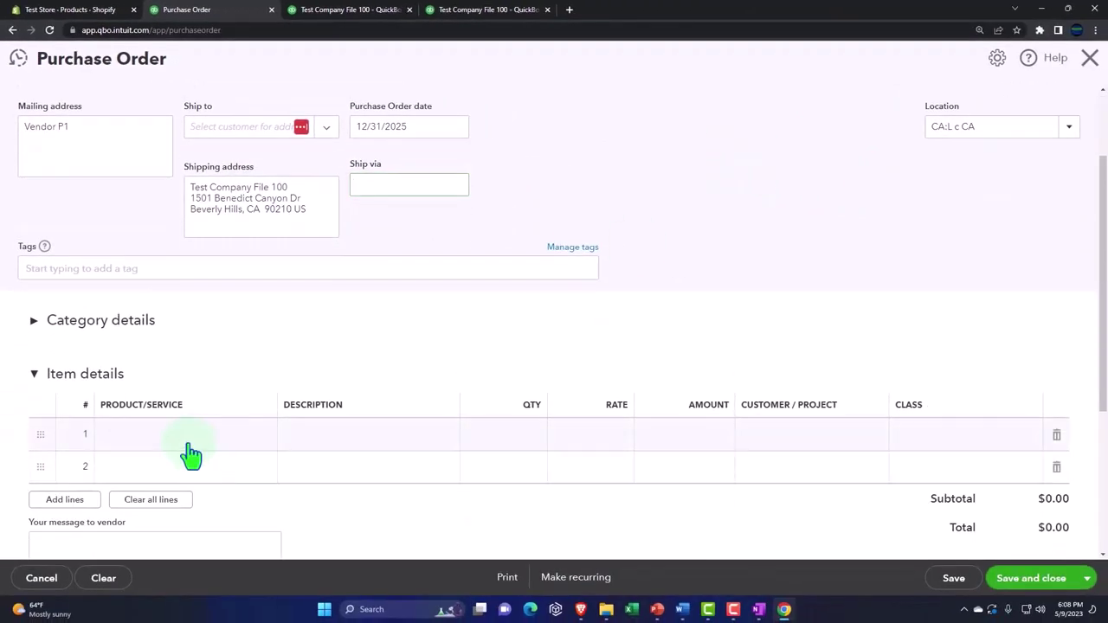
# Enter Product 1, quantity 10 at rate 75 ($750.00), on line 1 of Vendor P1's purchase order
pyautogui.click(189, 446)
pyautogui.click(260, 435)
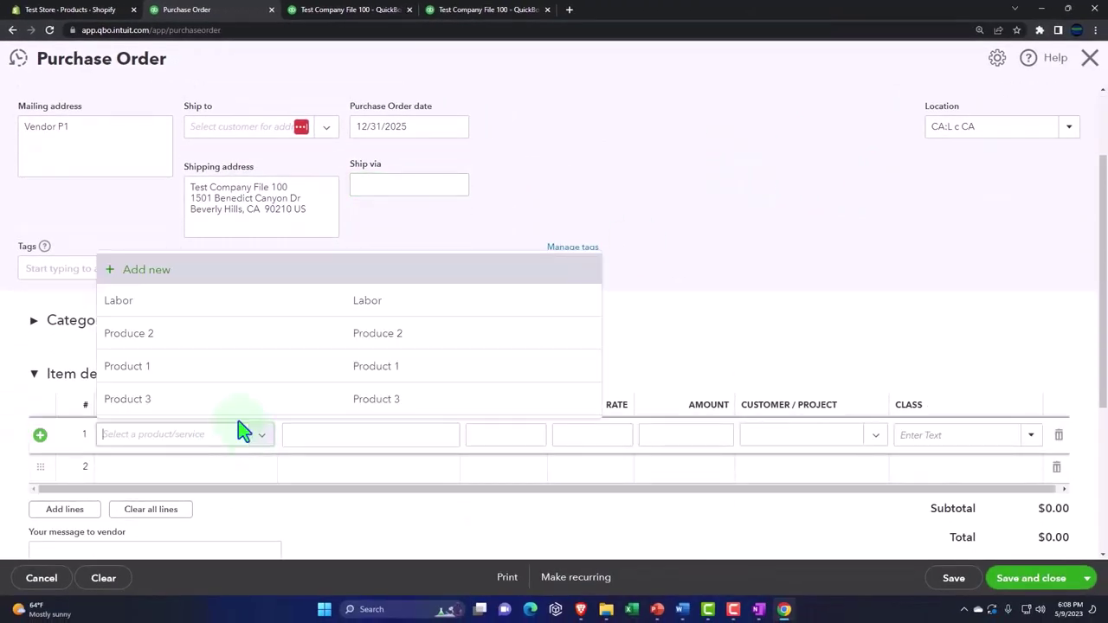
pyautogui.click(204, 367)
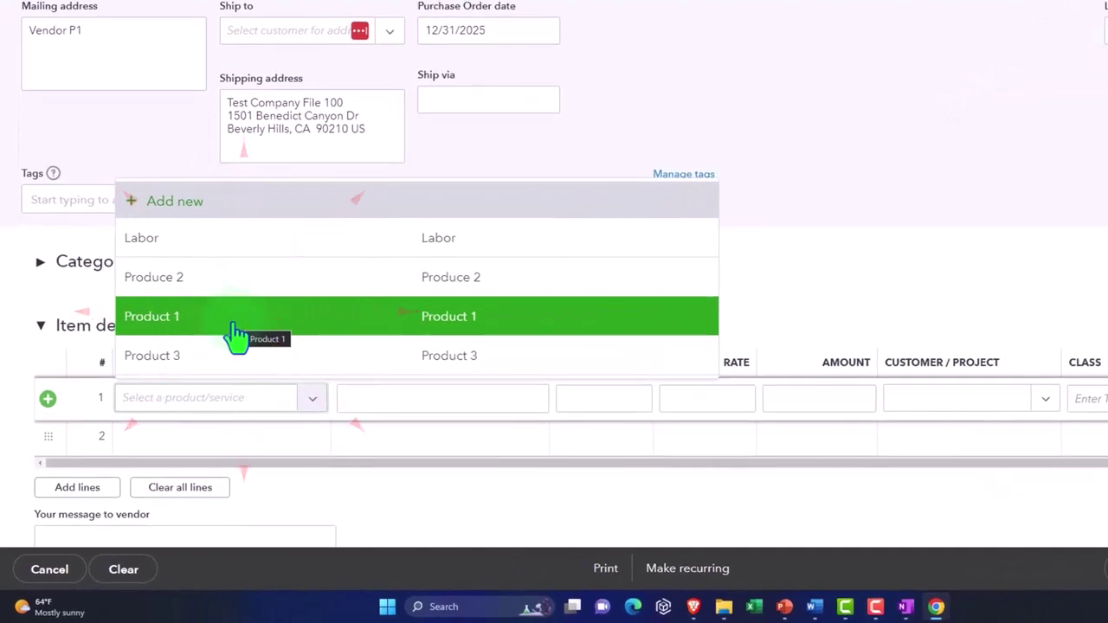
pyautogui.click(190, 318)
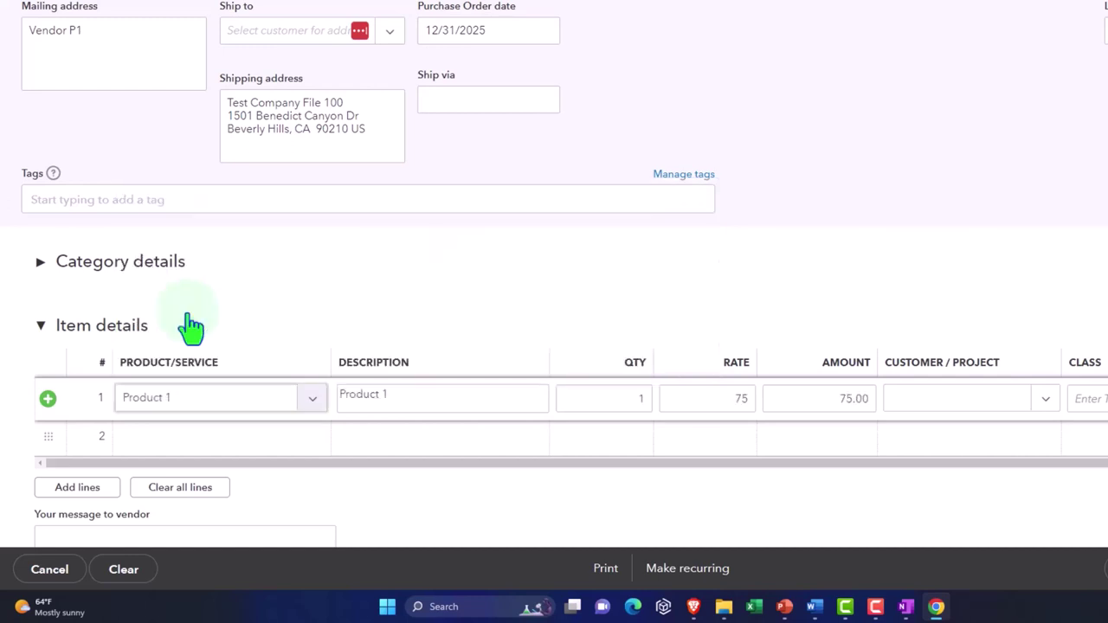
pyautogui.press('Tab')
pyautogui.press('Tab')
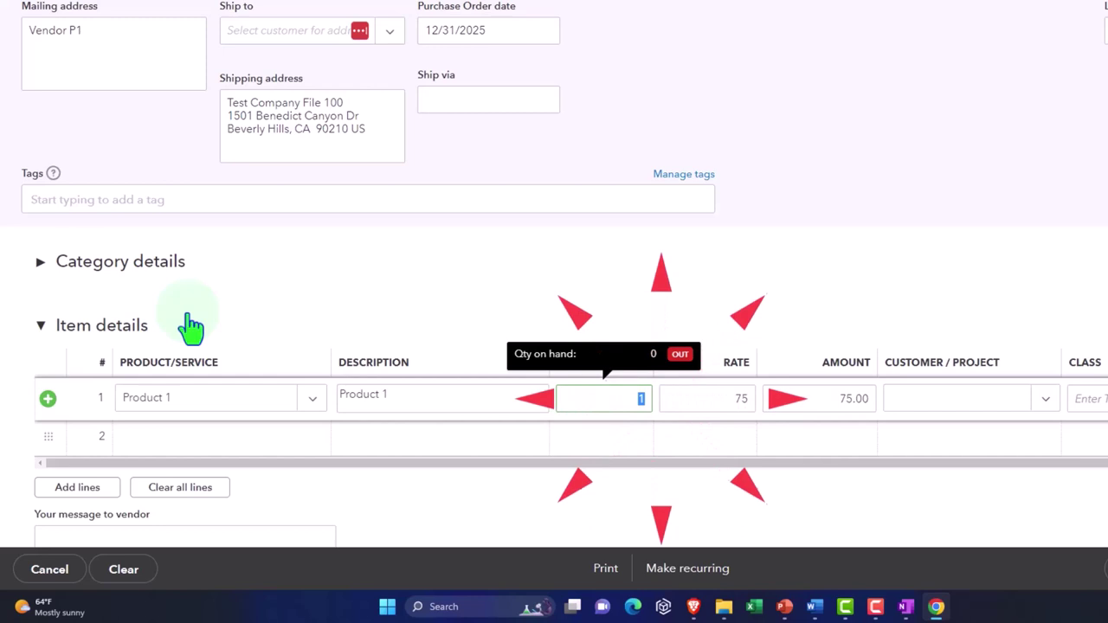
pyautogui.write('10')
pyautogui.press('Tab')
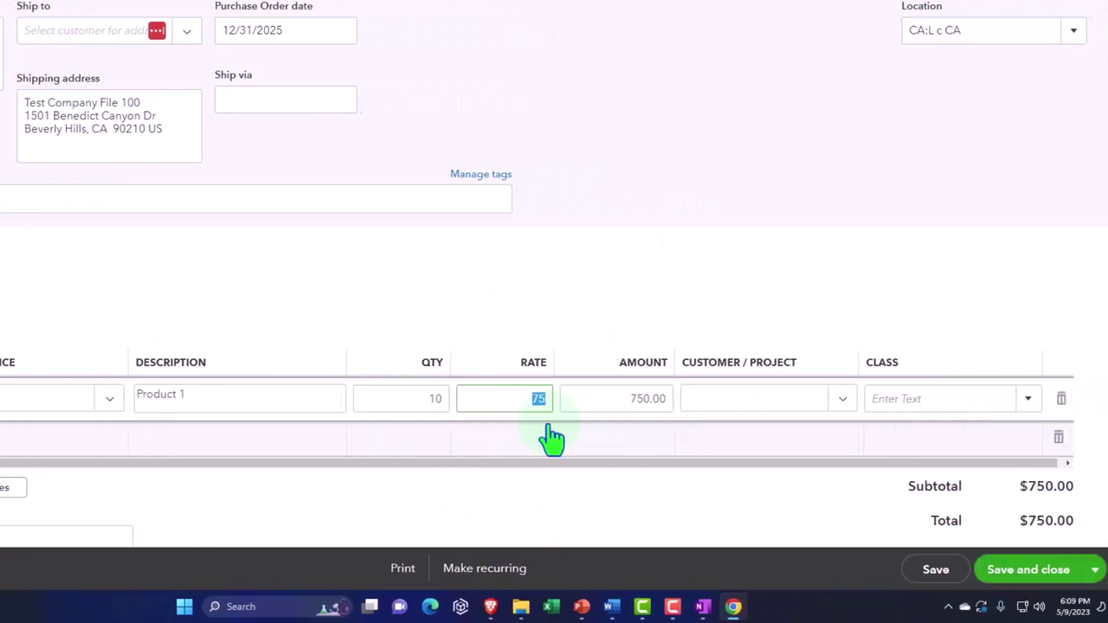
pyautogui.press('Tab')
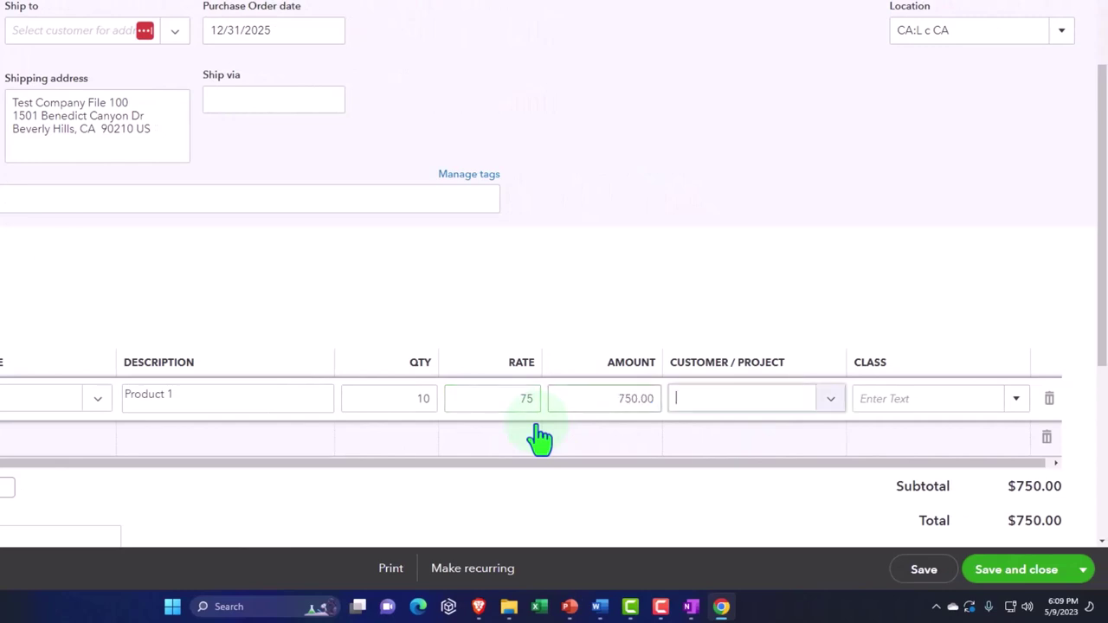
pyautogui.press('Tab')
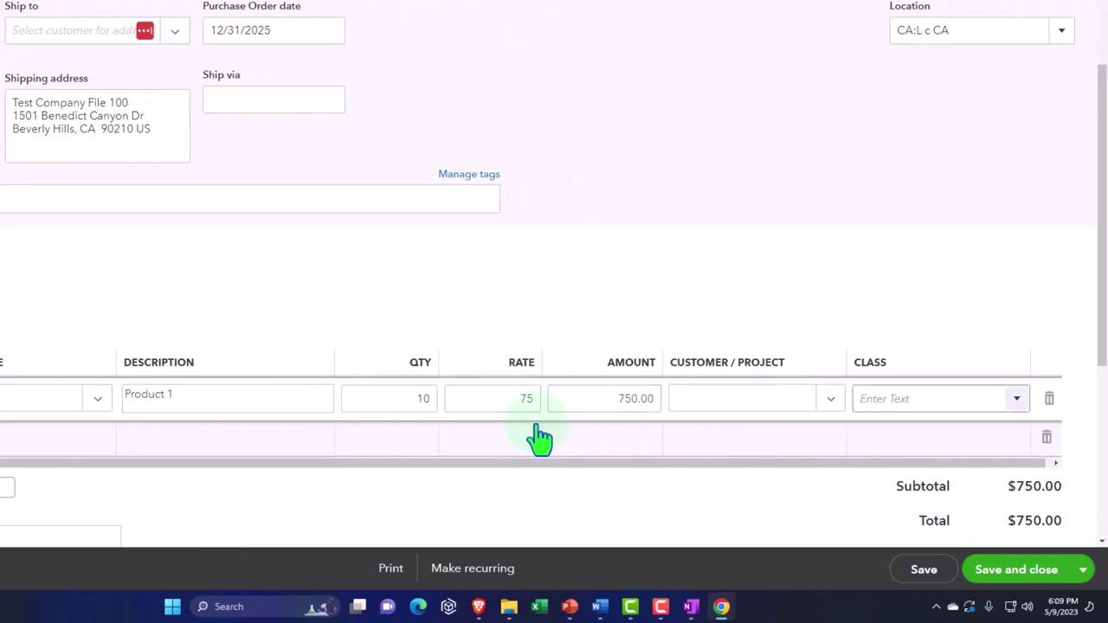
pyautogui.click(539, 439)
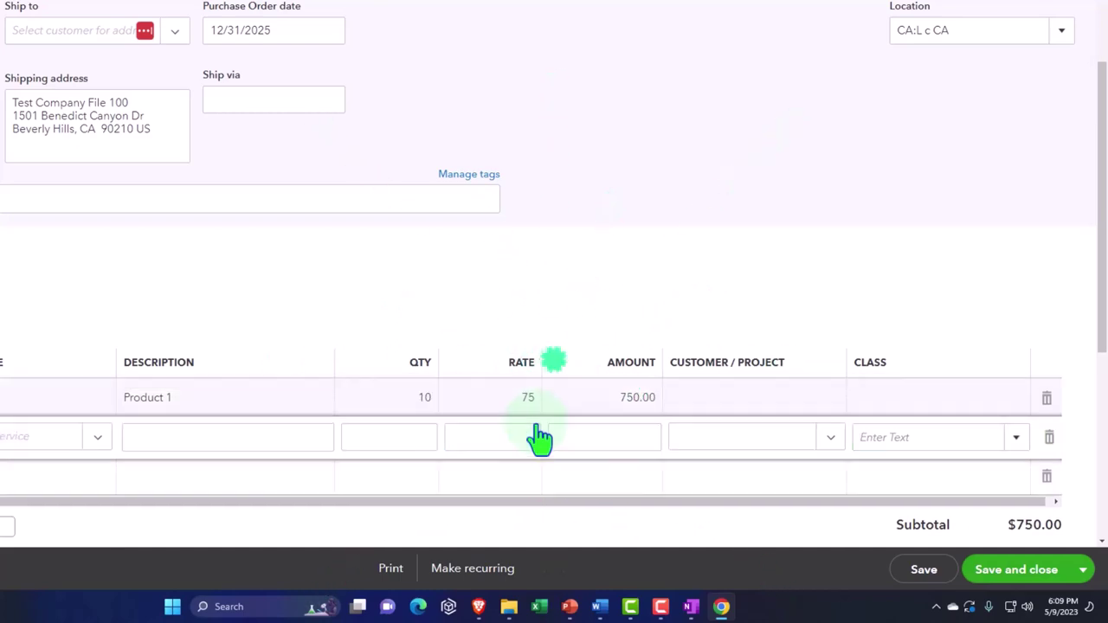
# Put 15 of Produce 2 at 150 ($2,250.00) on line 2, then view OneNote's purchase-order workflow diagram
pyautogui.click(98, 436)
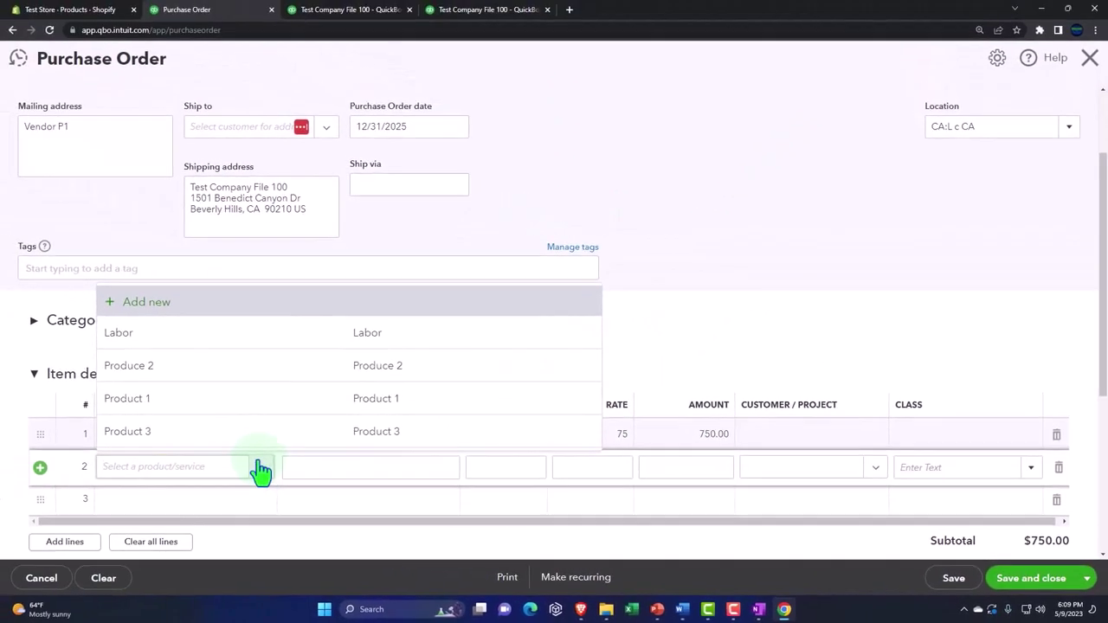
pyautogui.click(206, 379)
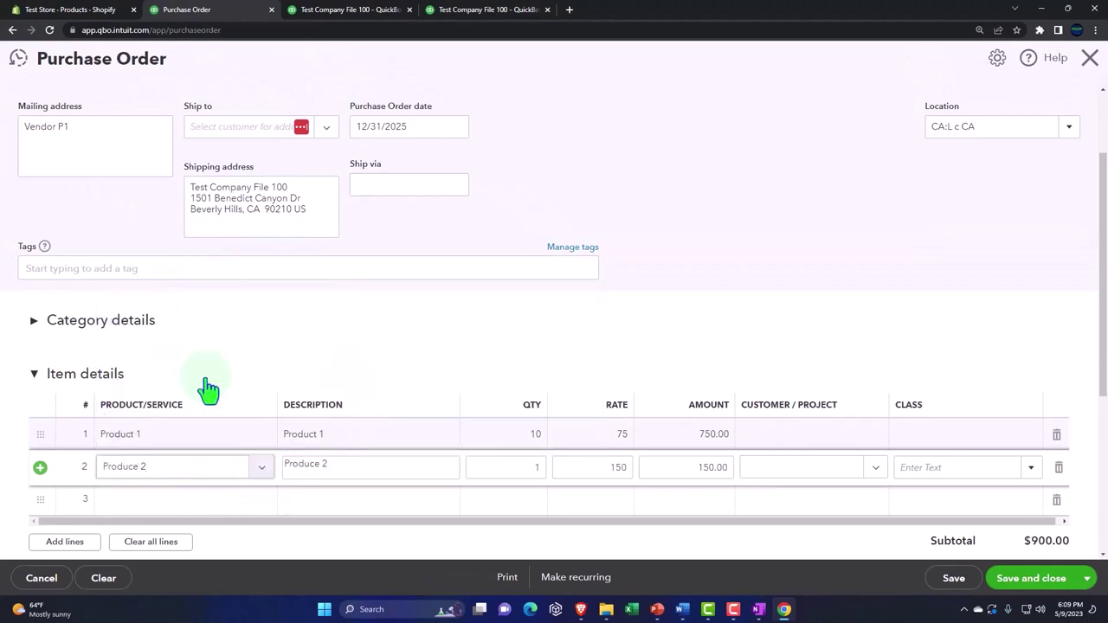
pyautogui.press('Tab')
pyautogui.press('Tab')
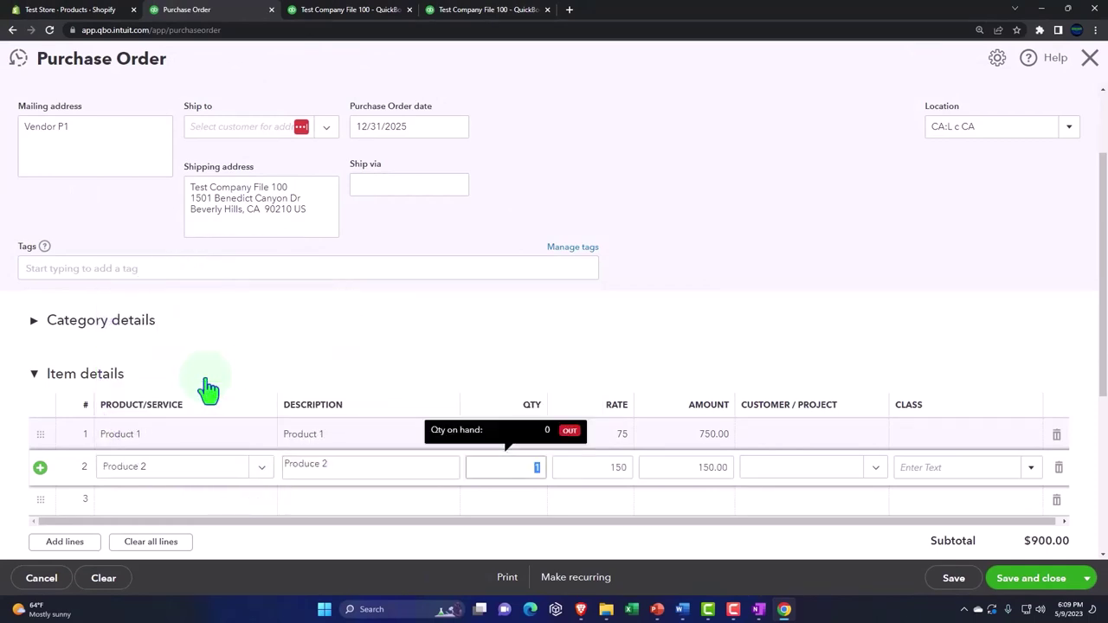
pyautogui.write('15')
pyautogui.press('Tab')
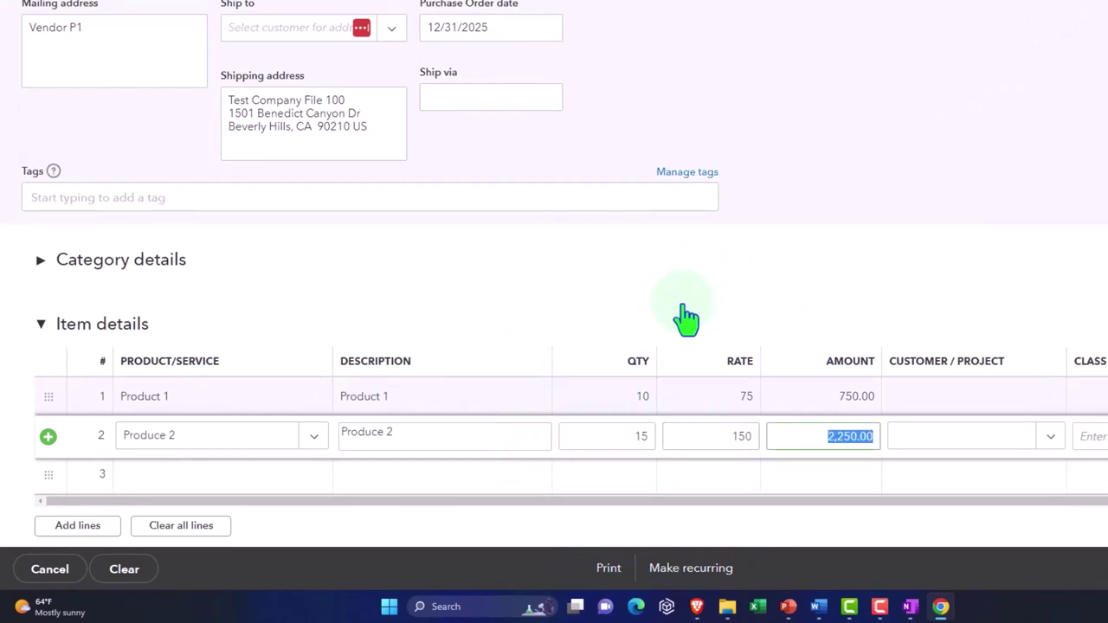
pyautogui.press('Tab')
pyautogui.click(666, 309)
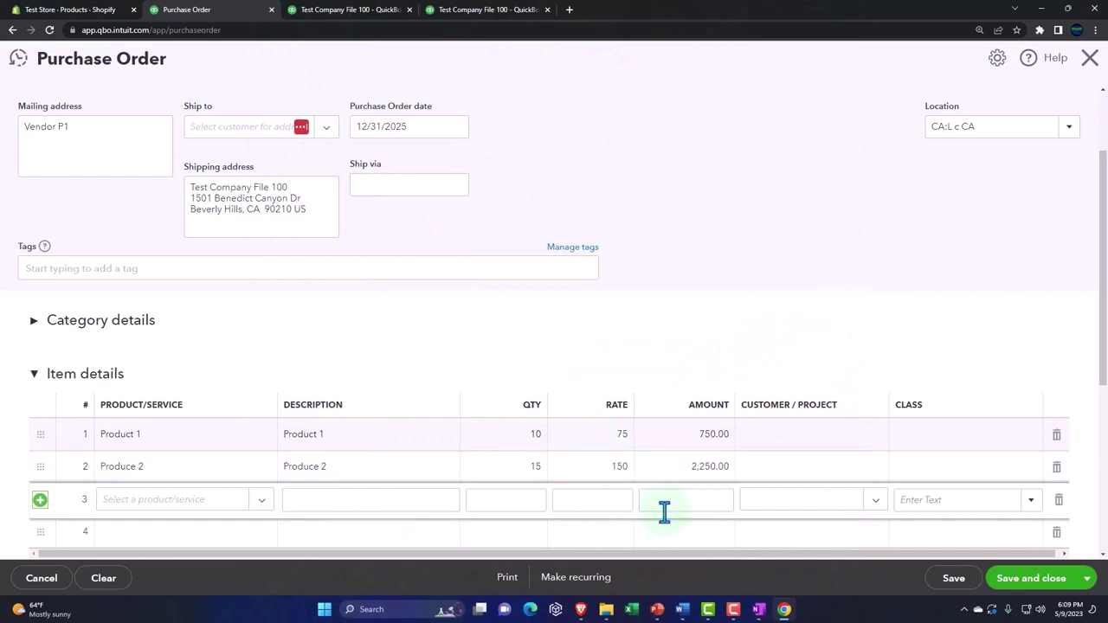
pyautogui.click(758, 609)
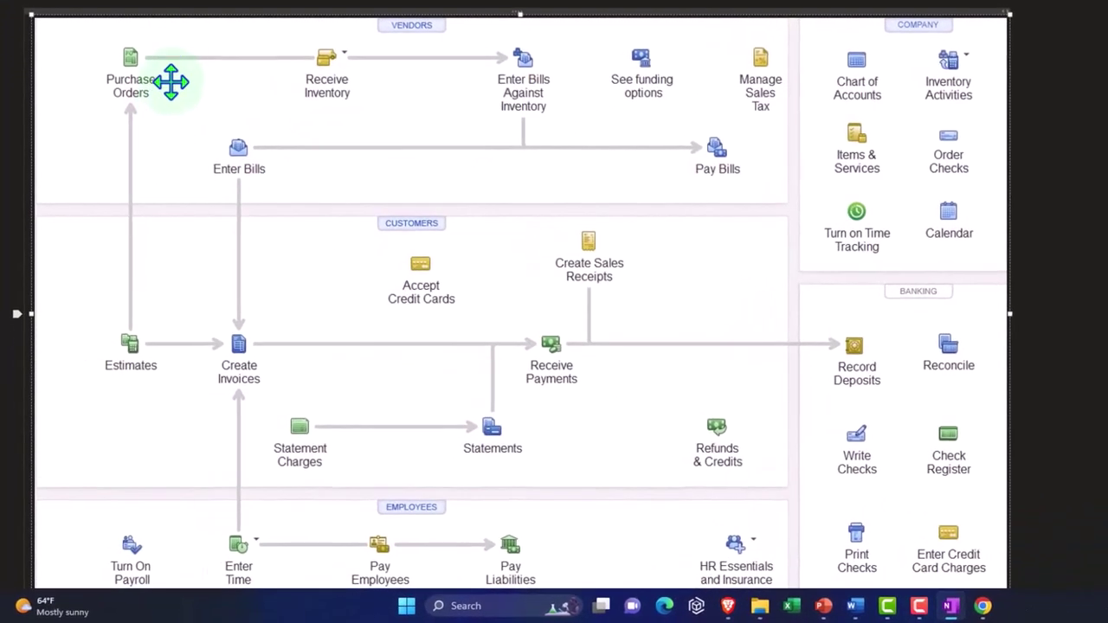
pyautogui.click(134, 149)
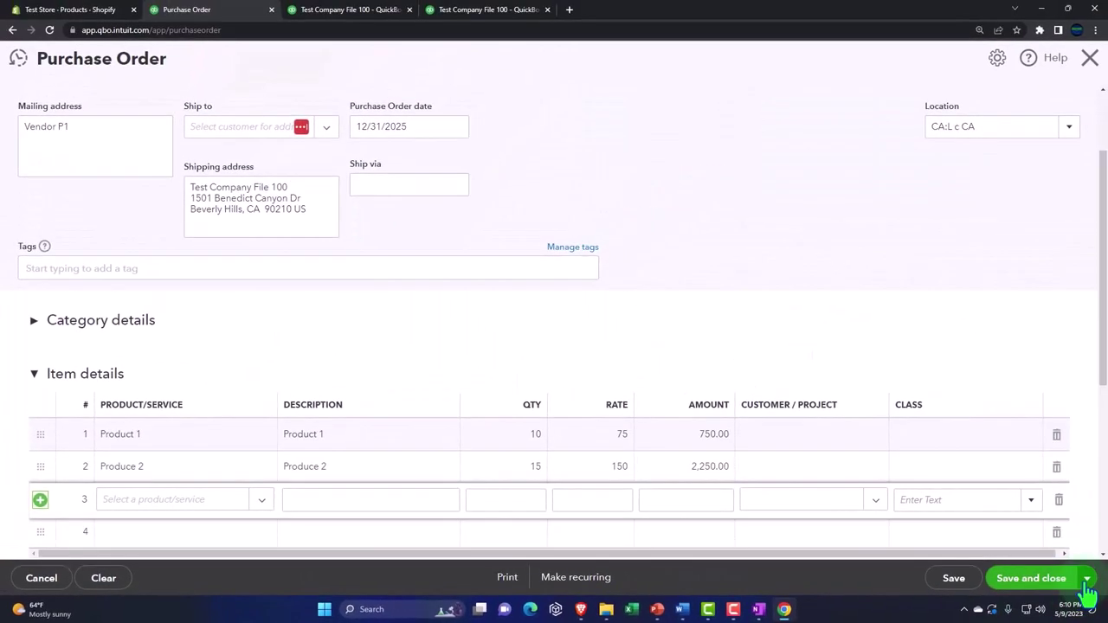
# Save PO 1001 with Save and new, then add Vendor P2 as the new order's vendor
pyautogui.click(1086, 578)
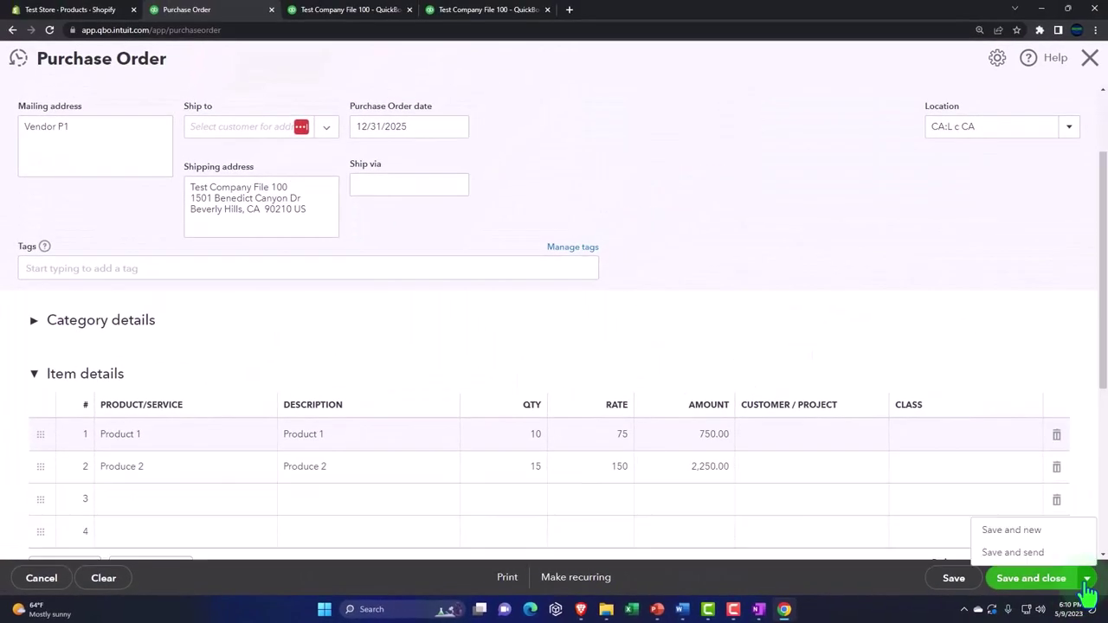
pyautogui.click(1033, 536)
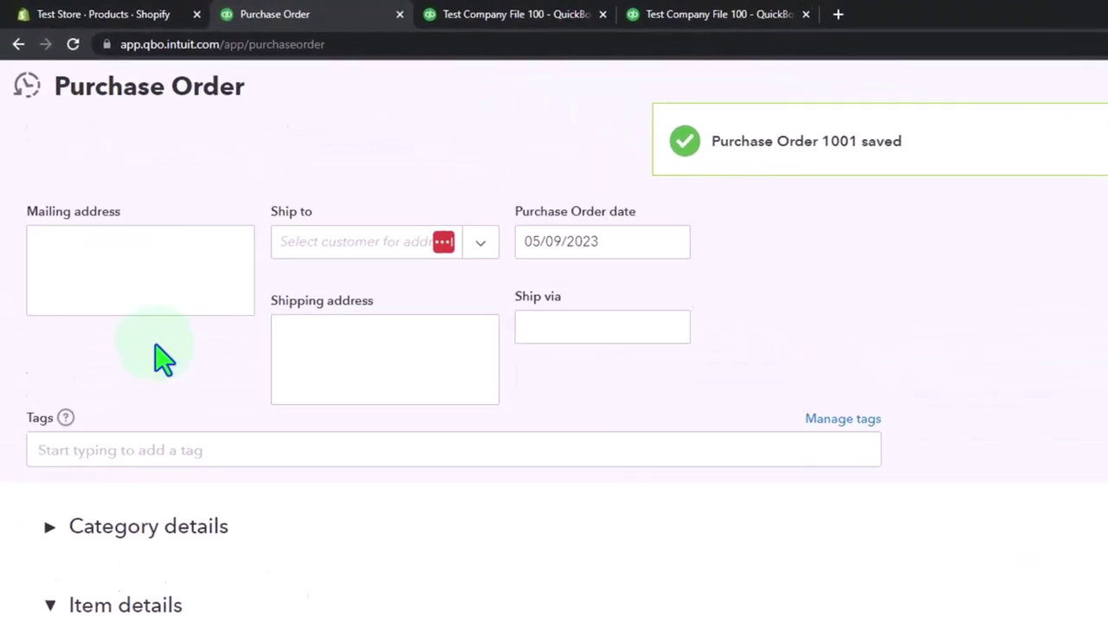
pyautogui.click(130, 195)
pyautogui.write('Vendor')
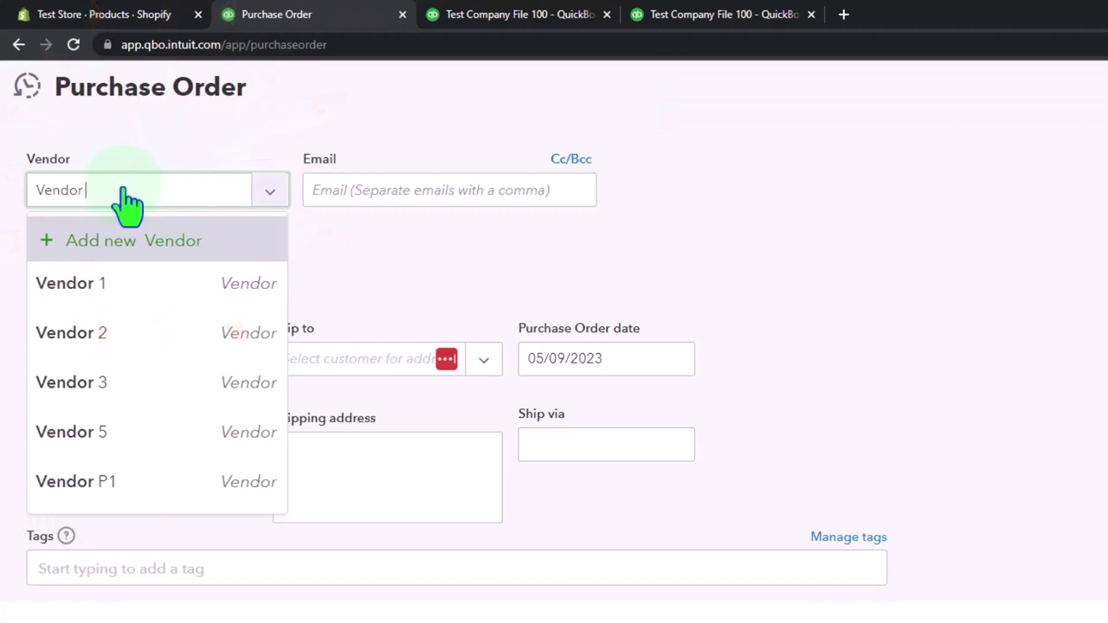
pyautogui.write(' P')
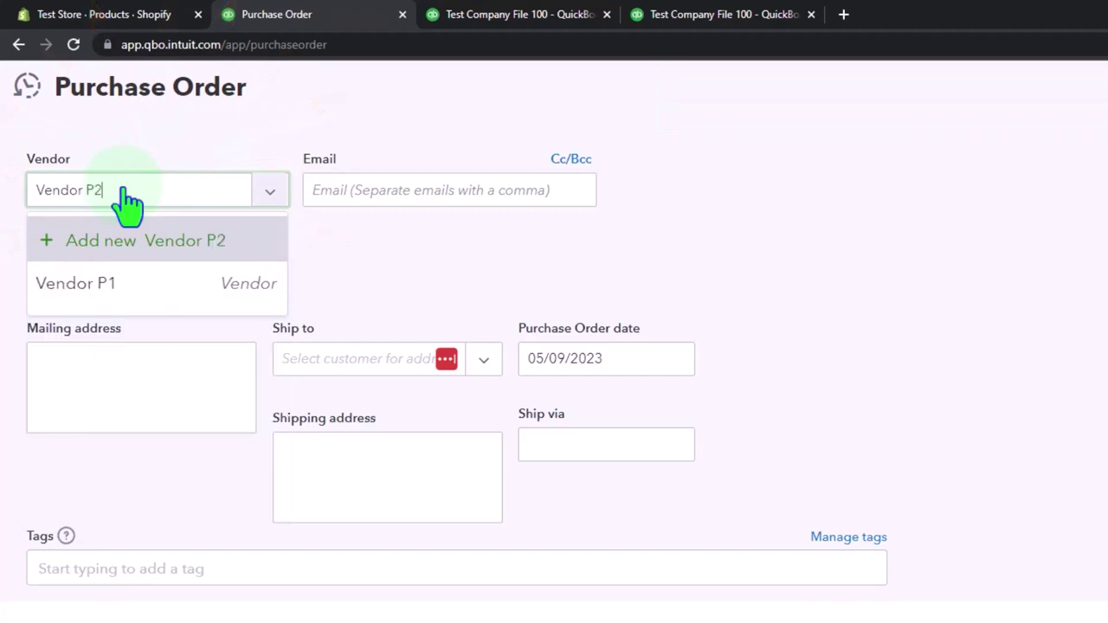
pyautogui.write('2')
pyautogui.press('Return')
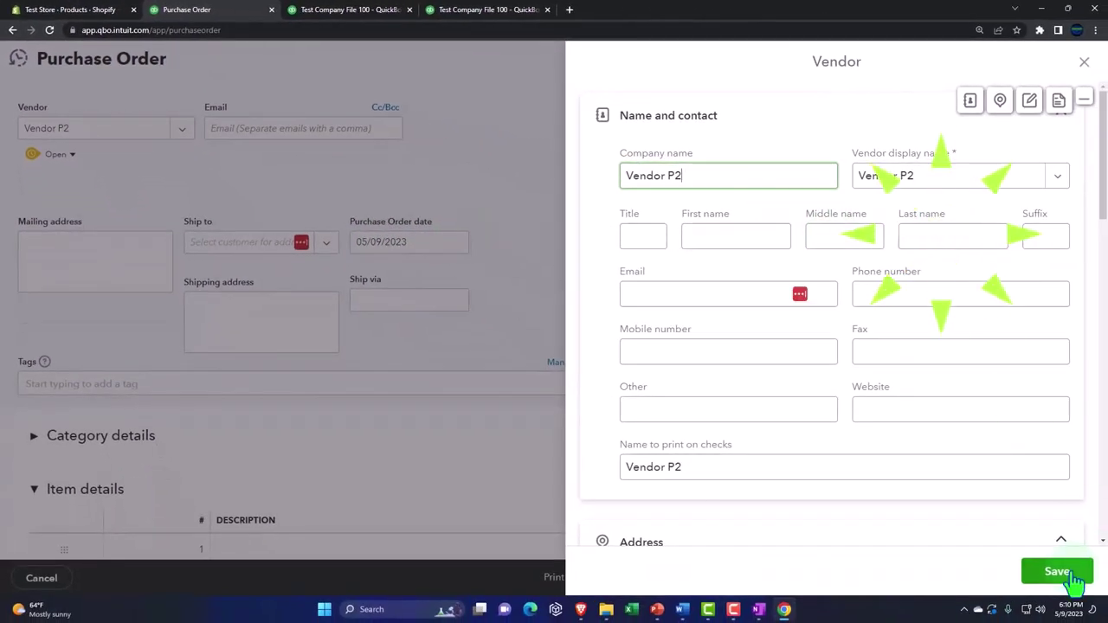
pyautogui.click(1072, 575)
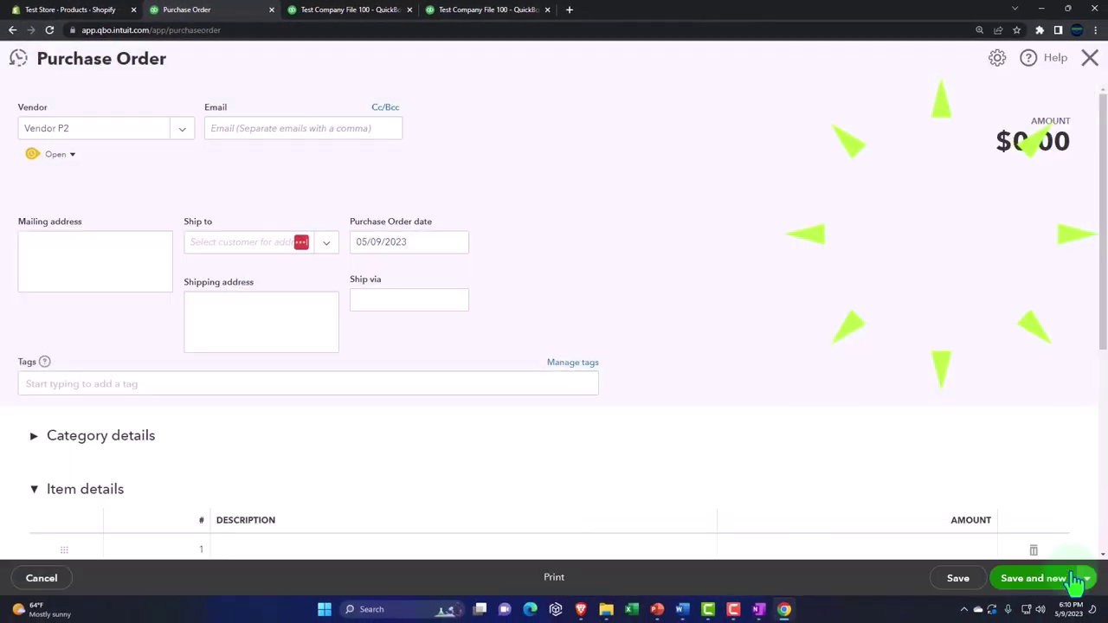
# Set Vendor P2's purchase order date to 12/05/2025 and bring the Item details lines into view
pyautogui.click(417, 246)
pyautogui.write('12/')
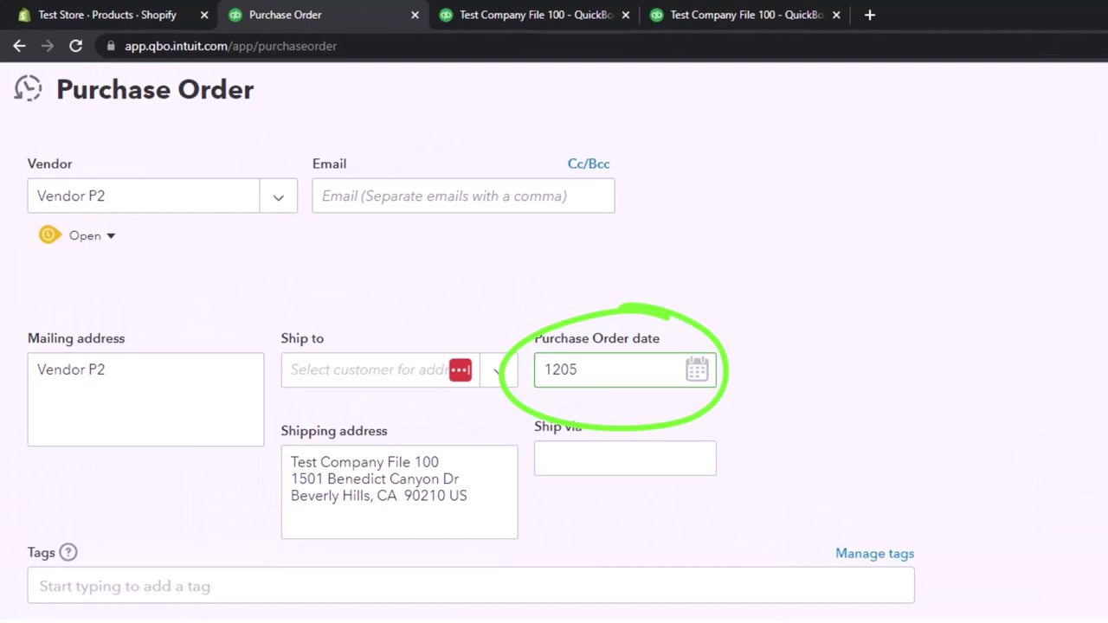
pyautogui.write('05')
pyautogui.press('Tab')
pyautogui.scroll(-4, 260, 485)
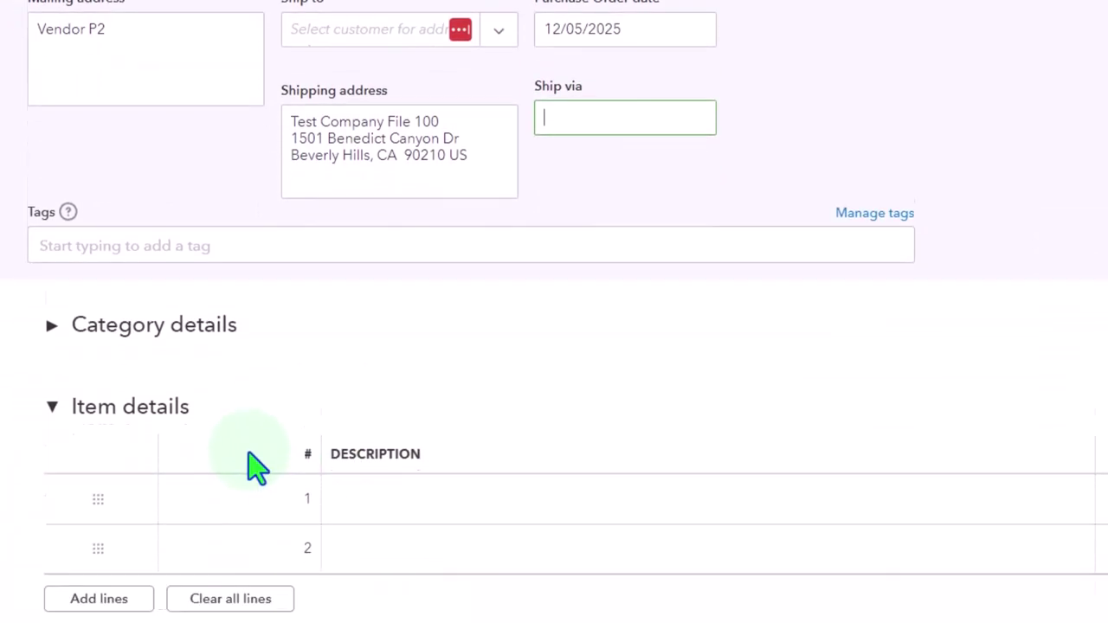
pyautogui.click(240, 507)
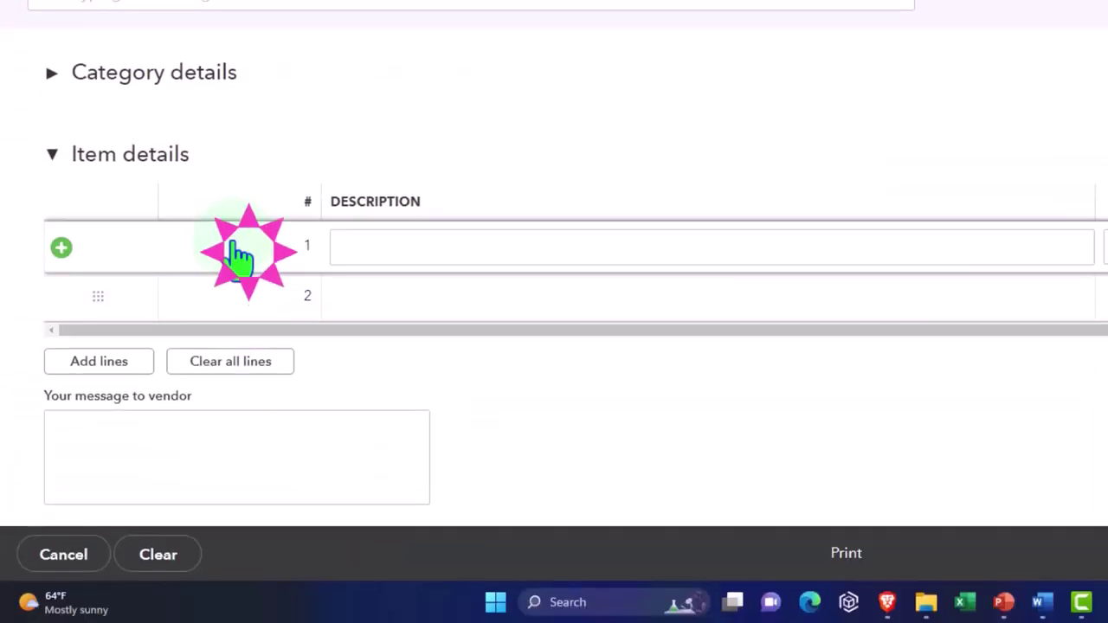
pyautogui.scroll(1, 259, 191)
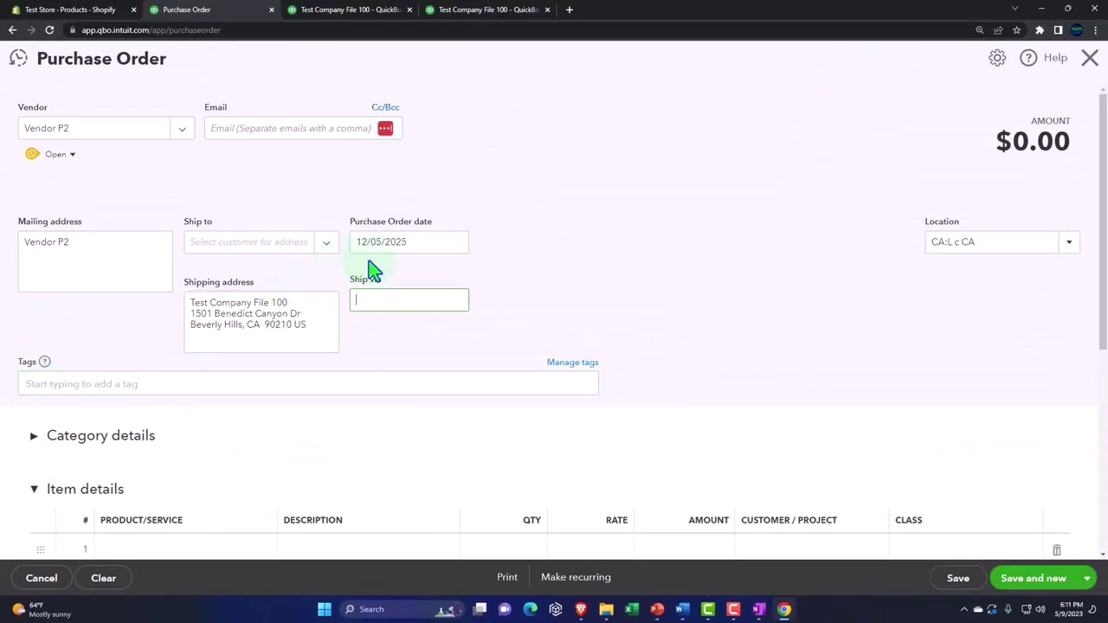
pyautogui.scroll(-2, 373, 271)
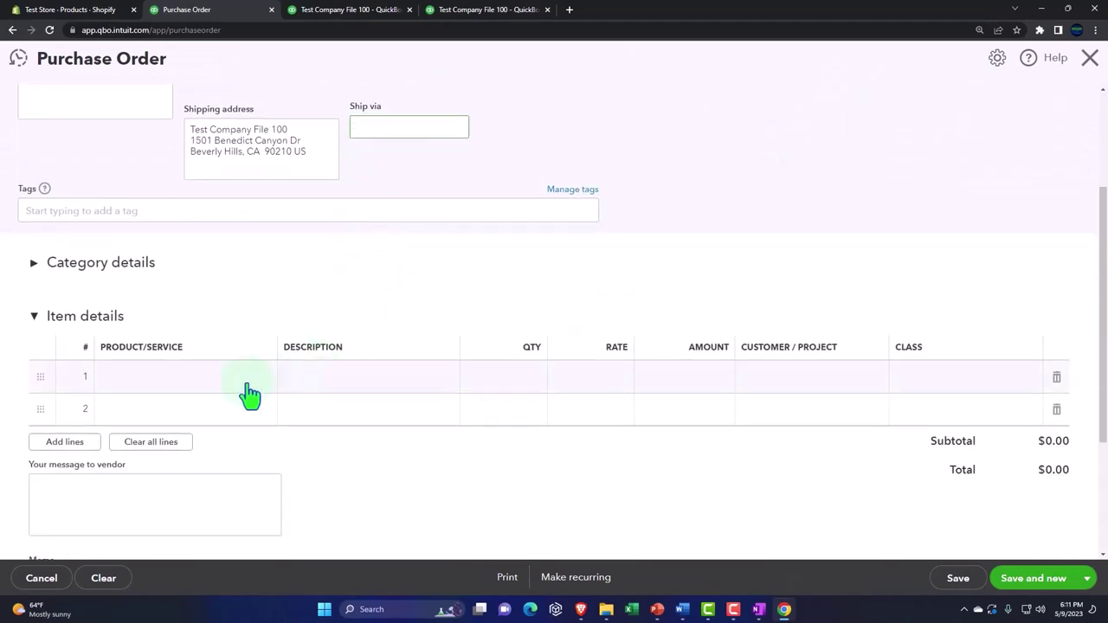
# Add Product 3, quantity 30 at 210, as the first item line
pyautogui.click(179, 387)
pyautogui.click(260, 378)
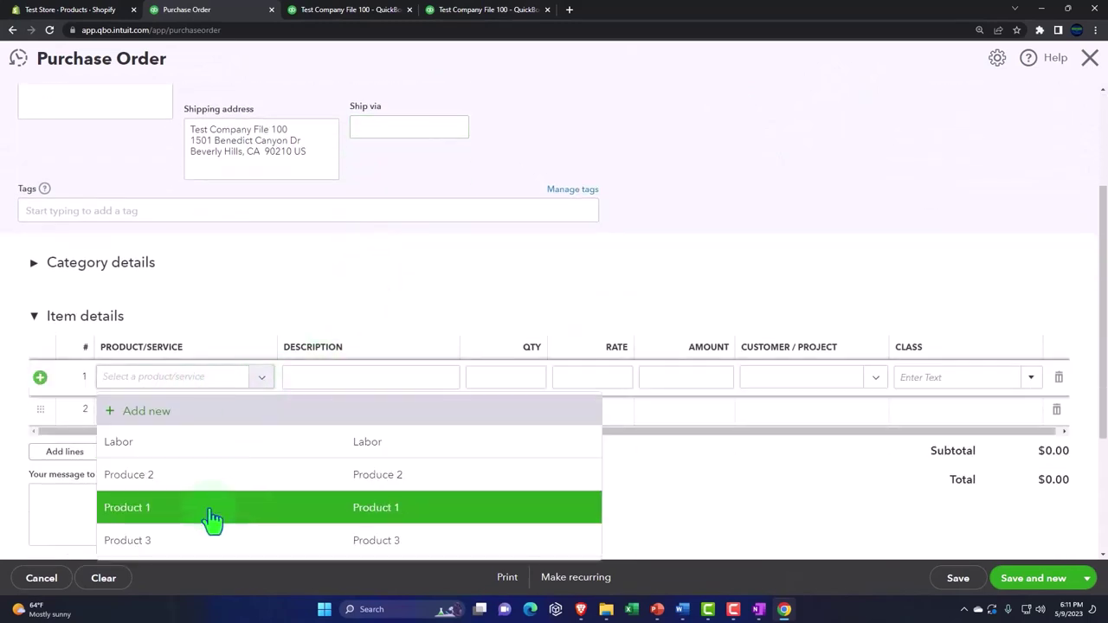
pyautogui.click(192, 541)
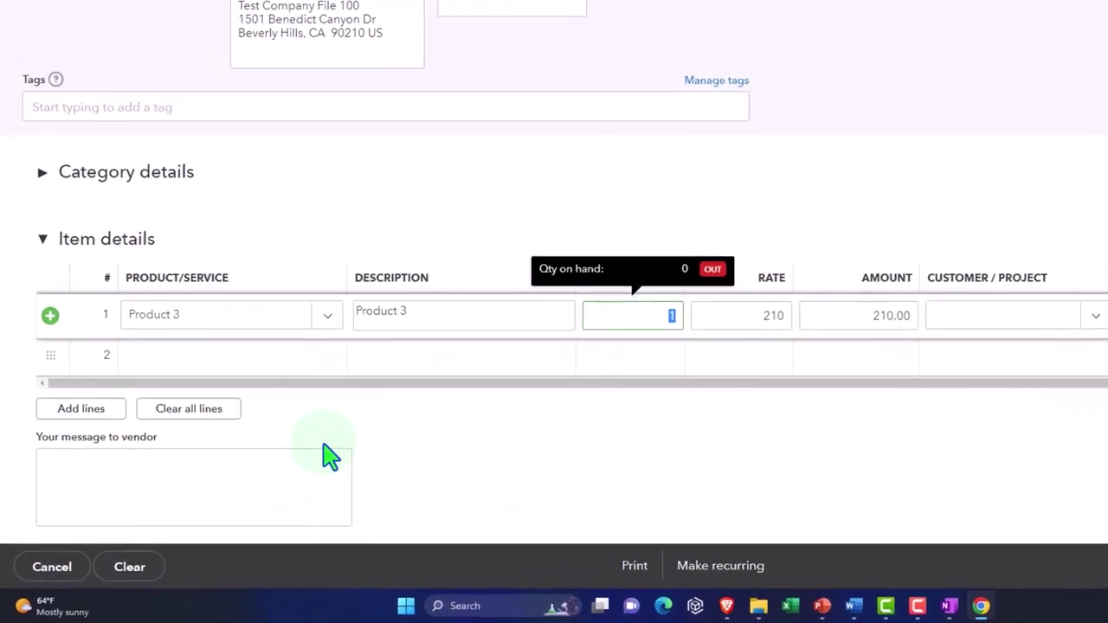
pyautogui.press('Tab')
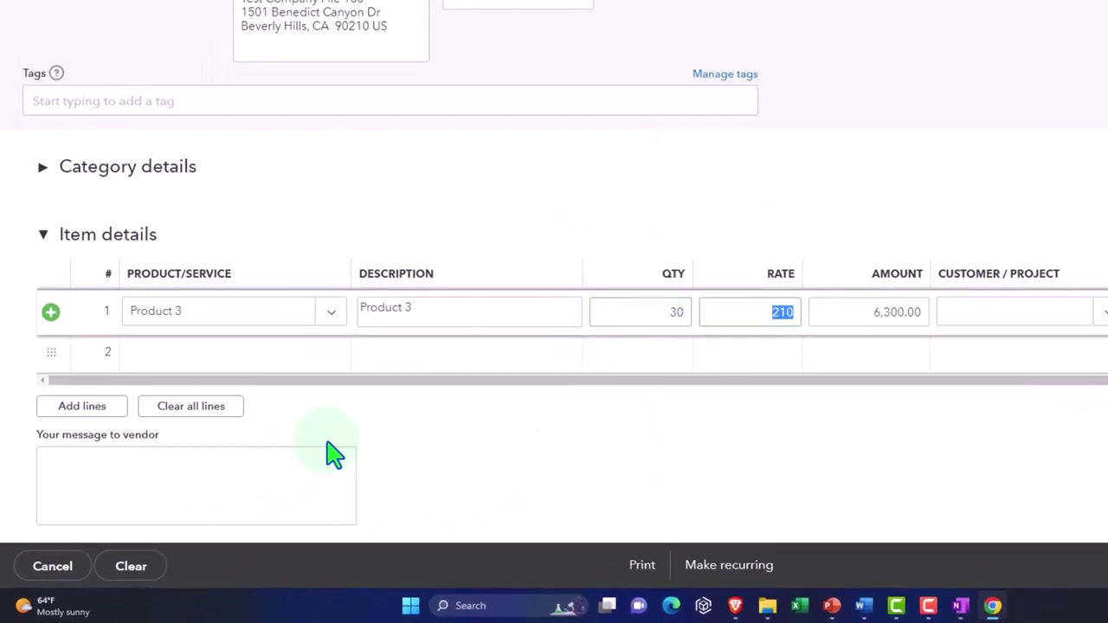
pyautogui.press('Tab')
pyautogui.press('Tab')
pyautogui.press('Tab')
pyautogui.press('Tab')
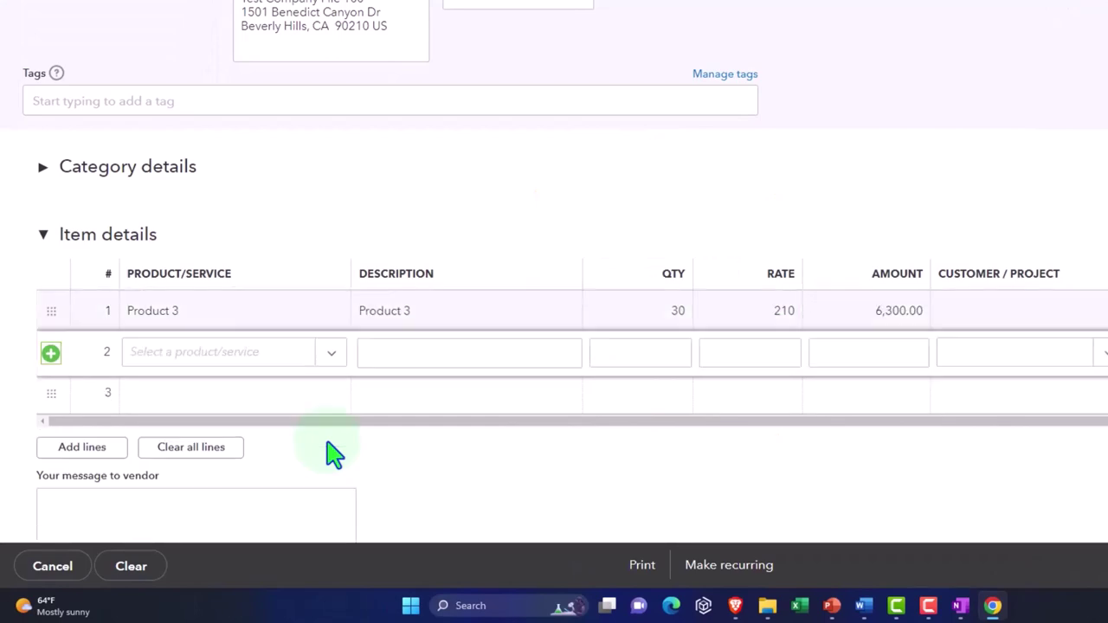
# Add Product 1, quantity 25 at 75, as the second item line, totalling $8,175.00
pyautogui.click(331, 352)
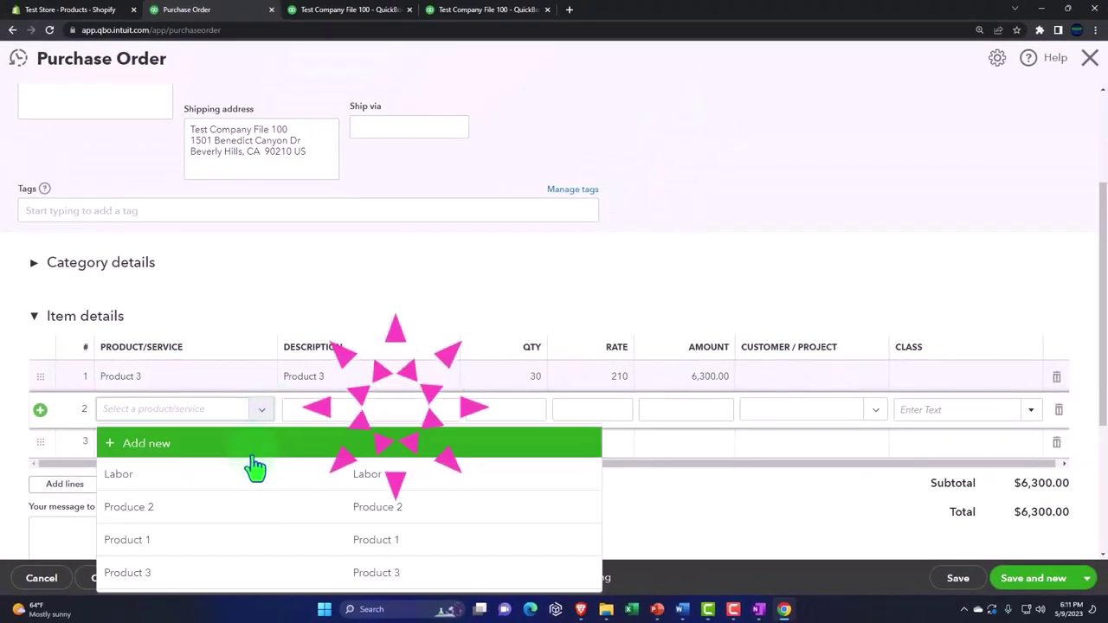
pyautogui.click(218, 539)
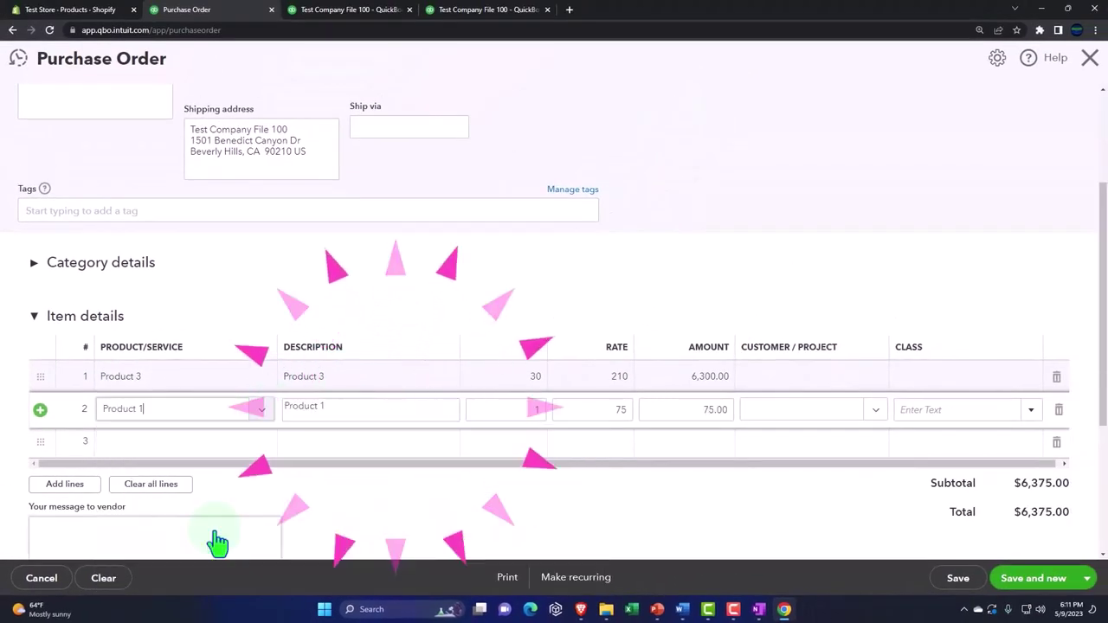
pyautogui.press('Tab')
pyautogui.press('Tab')
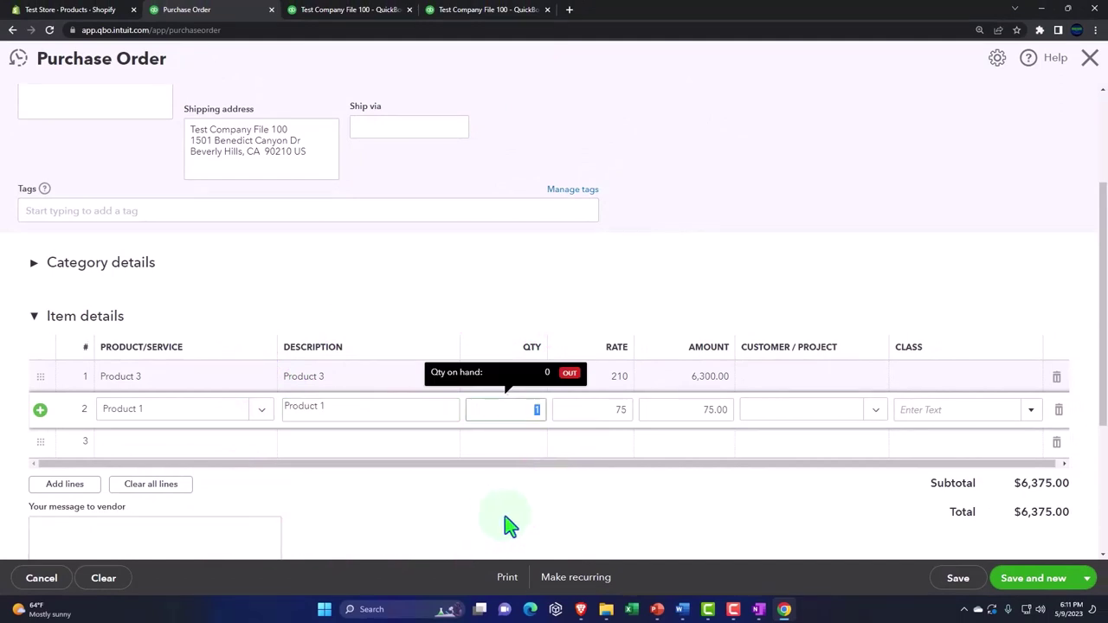
pyautogui.press('Tab')
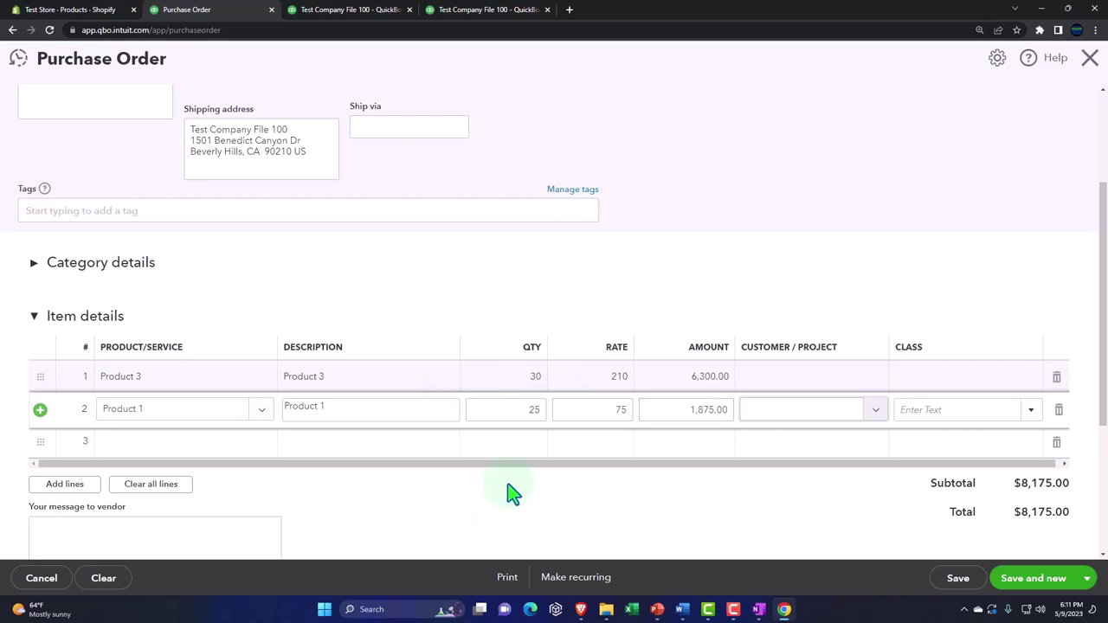
# Use Save and close on purchase order 1002 ($8,175.00)
pyautogui.click(1088, 578)
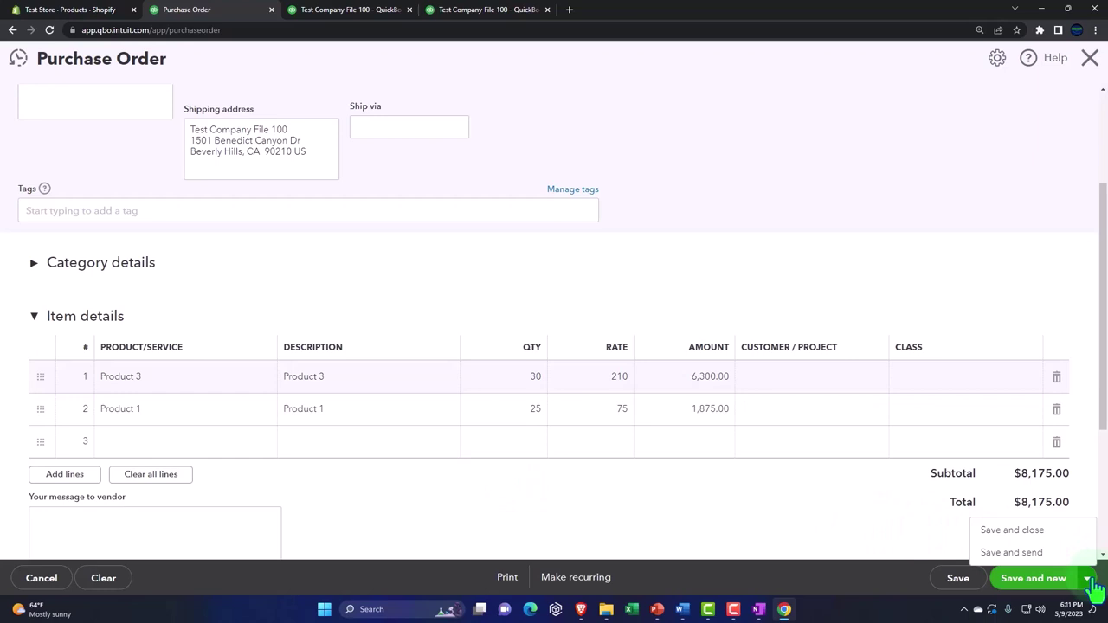
pyautogui.click(1024, 542)
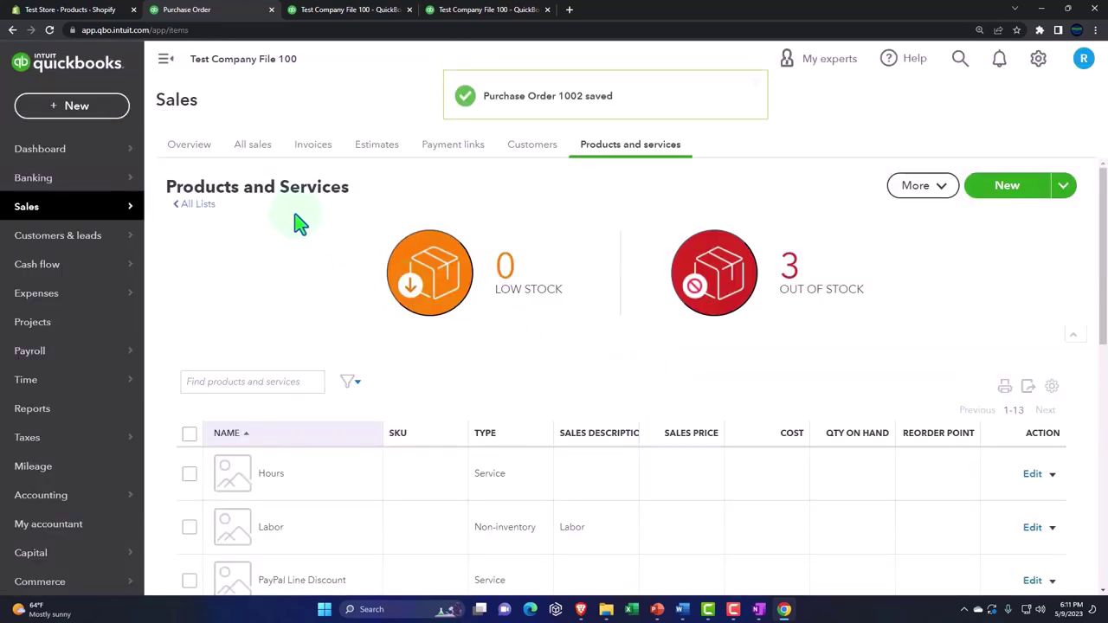
# Go to Sales Overview, show the All sales list, and expand the Type filter
pyautogui.moveTo(55, 216)
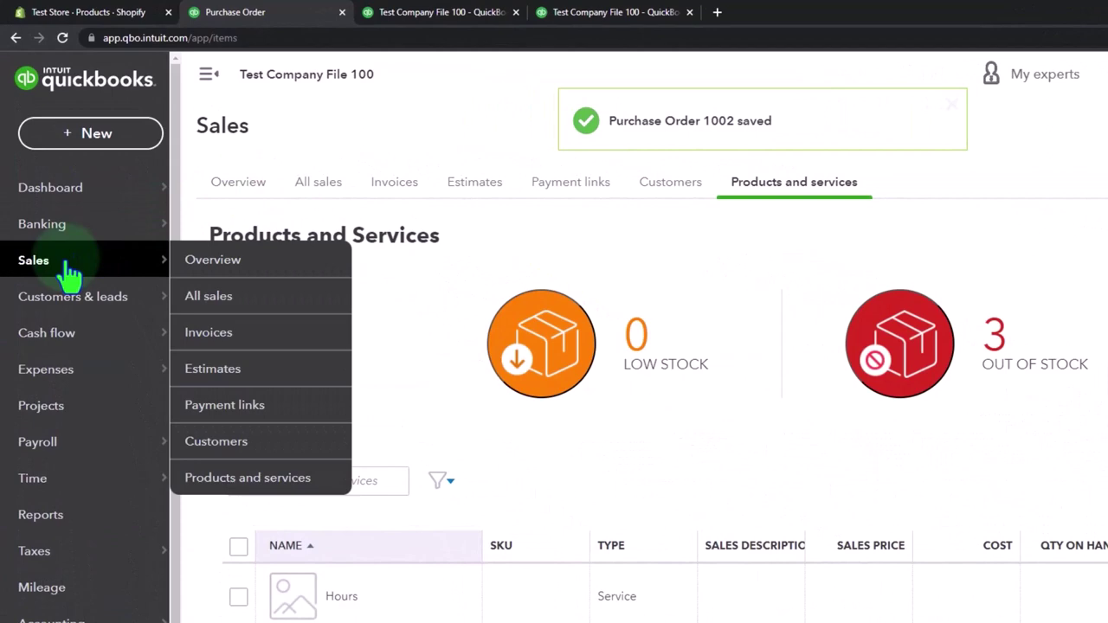
pyautogui.click(241, 183)
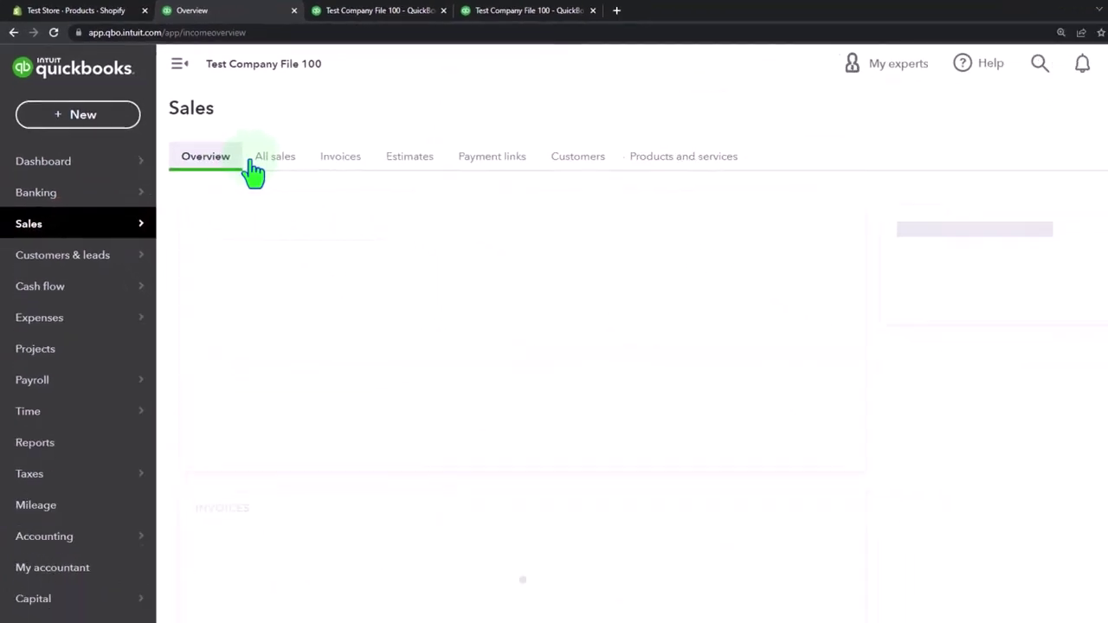
pyautogui.click(262, 166)
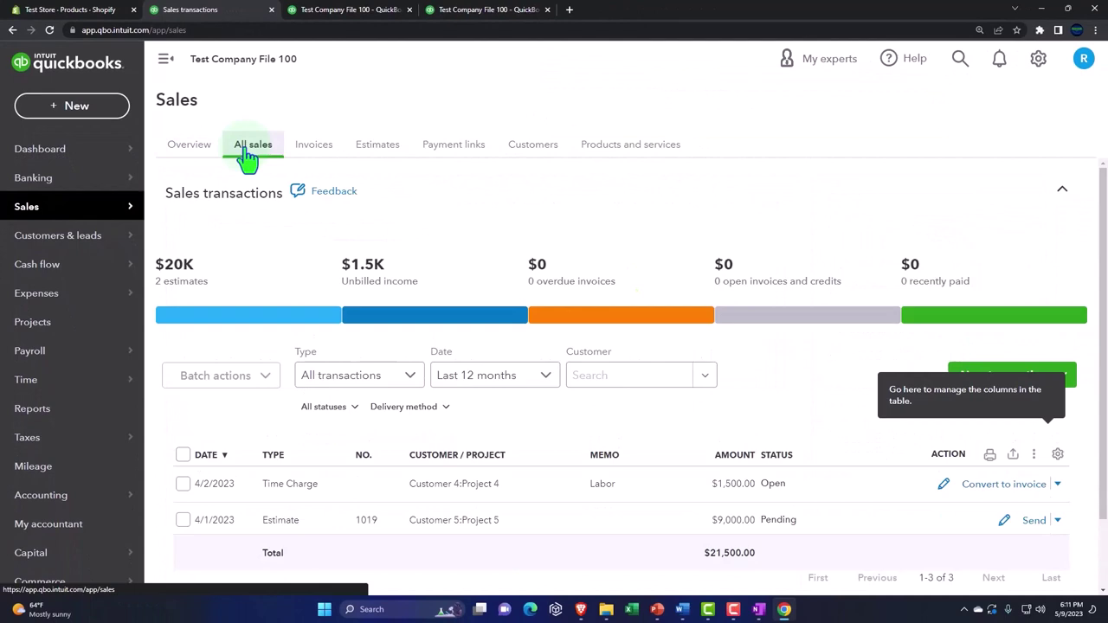
pyautogui.click(407, 378)
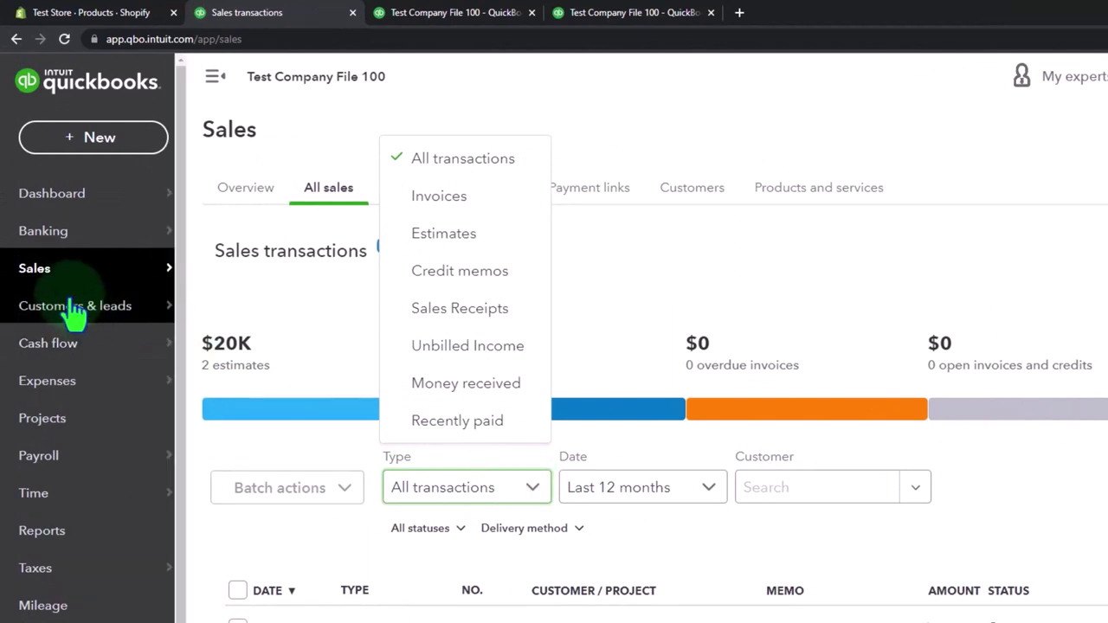
# Filter Expense Transactions to Purchase order type (1001 and 1002, $11,175.00) and open PO 1001
pyautogui.click(52, 391)
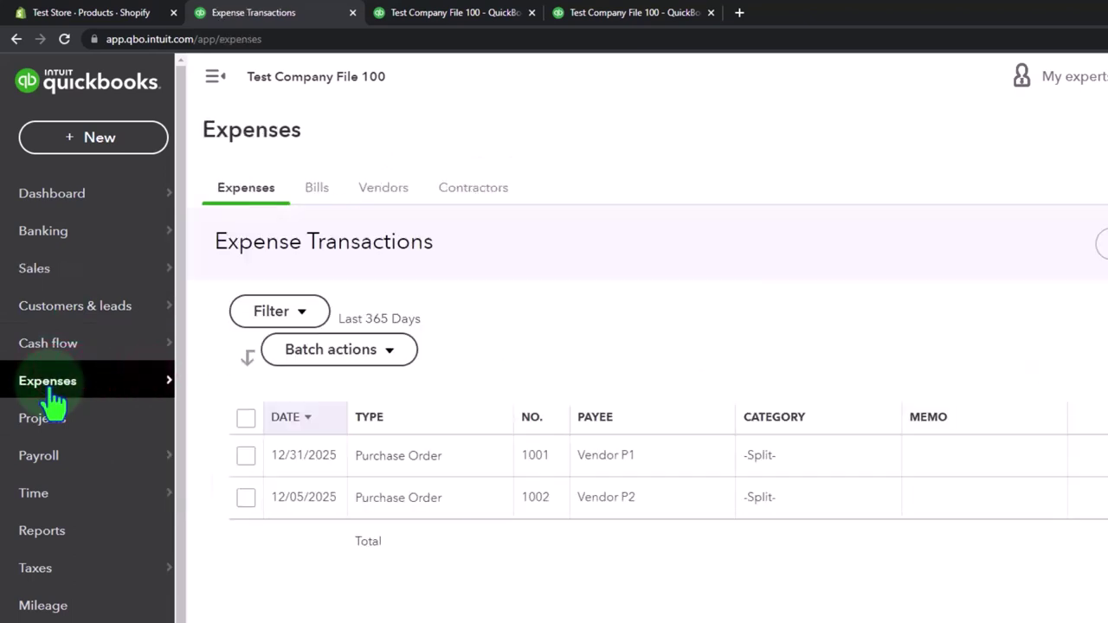
pyautogui.click(242, 216)
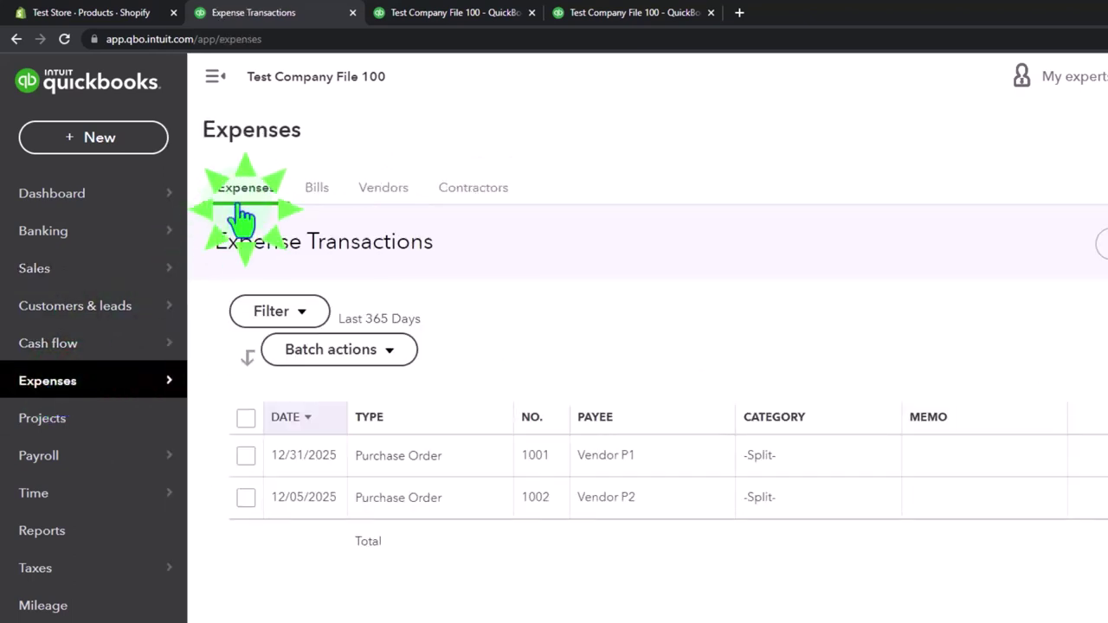
pyautogui.click(303, 324)
pyautogui.click(377, 385)
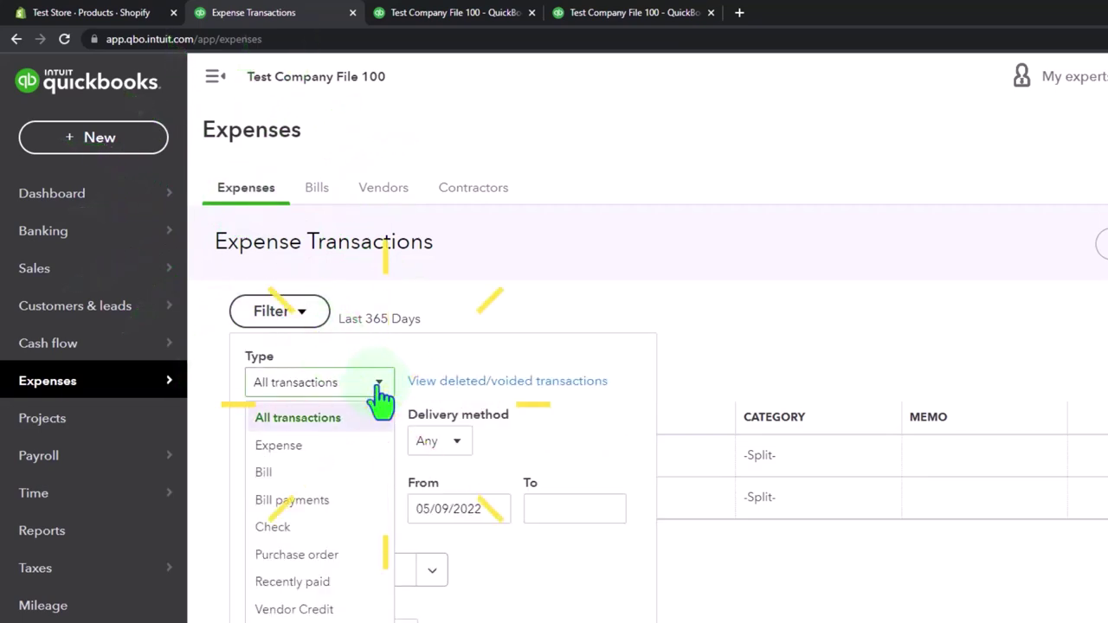
pyautogui.click(294, 553)
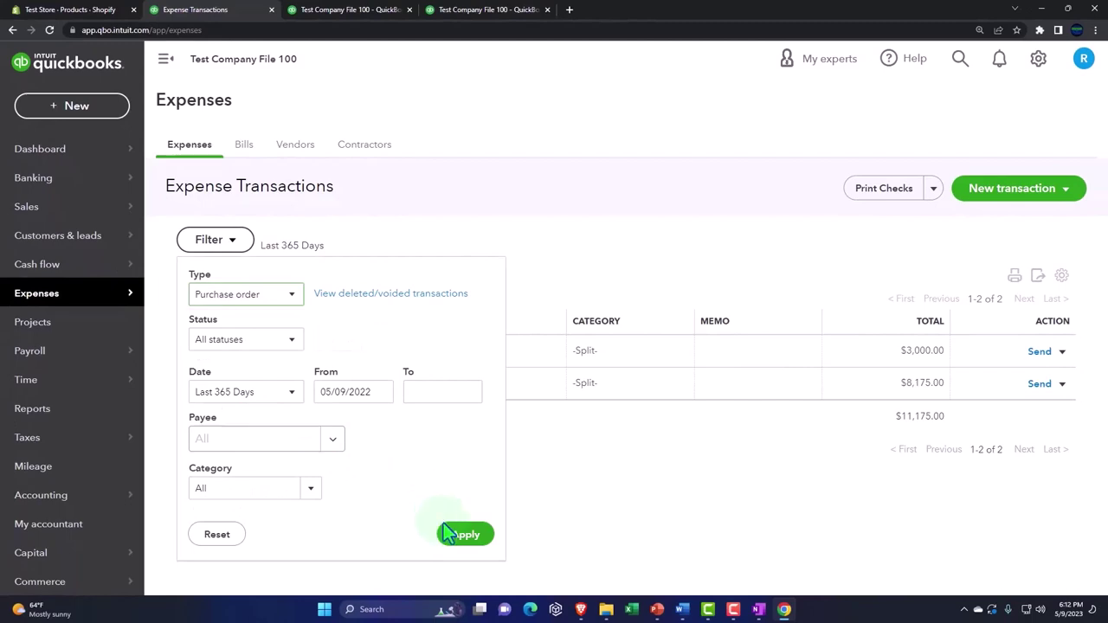
pyautogui.click(465, 533)
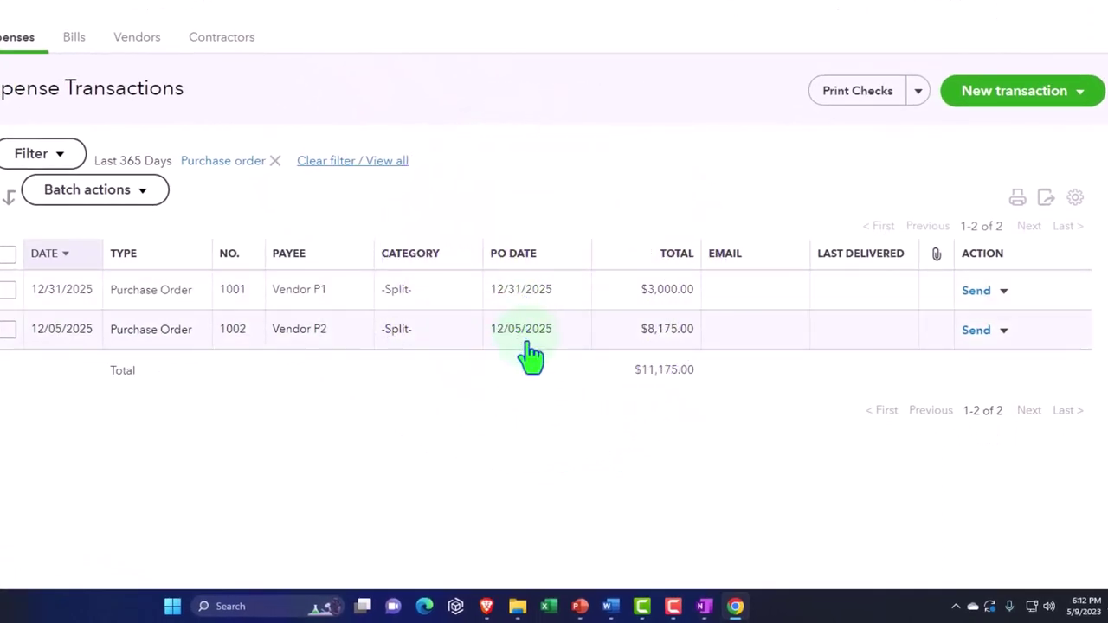
pyautogui.click(508, 305)
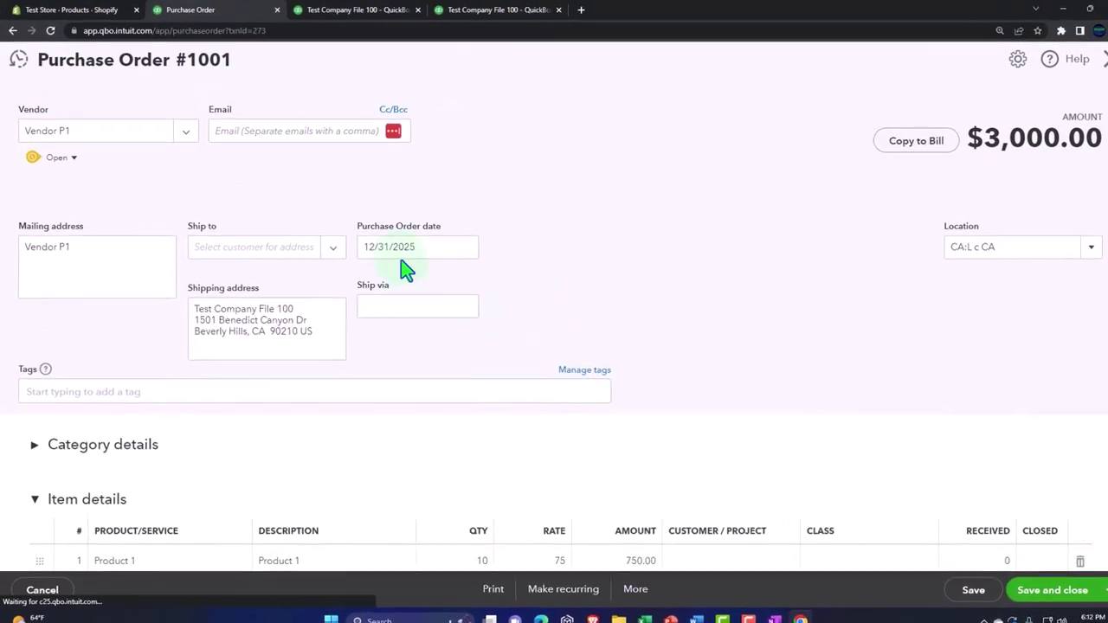
# Re-date purchase order 1001 to 12/01/2025 and save and close it
pyautogui.click(388, 247)
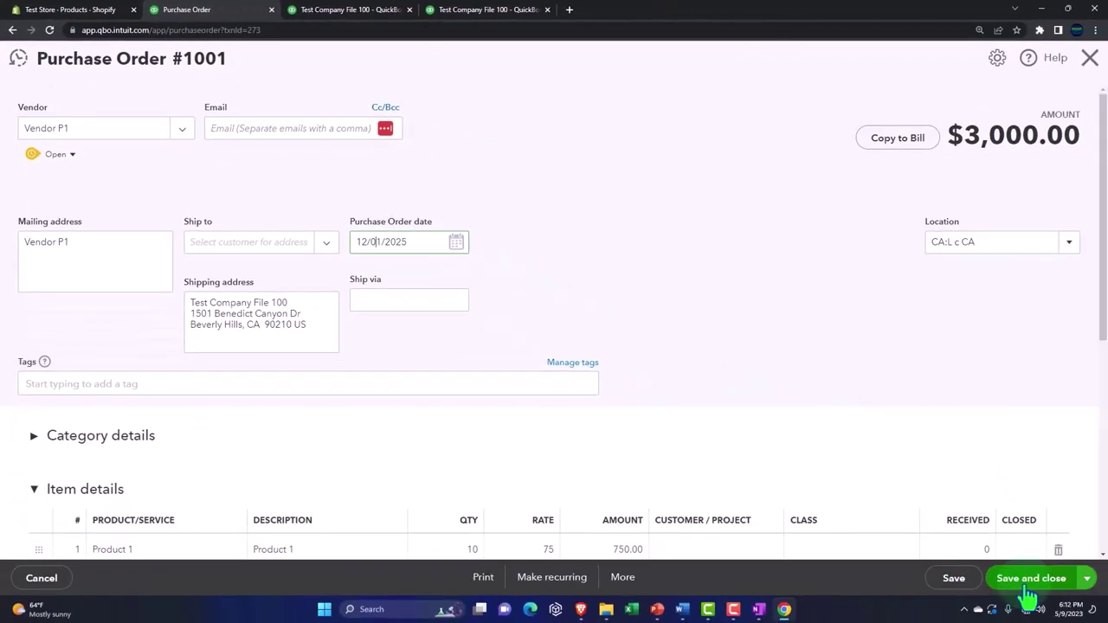
pyautogui.click(1027, 582)
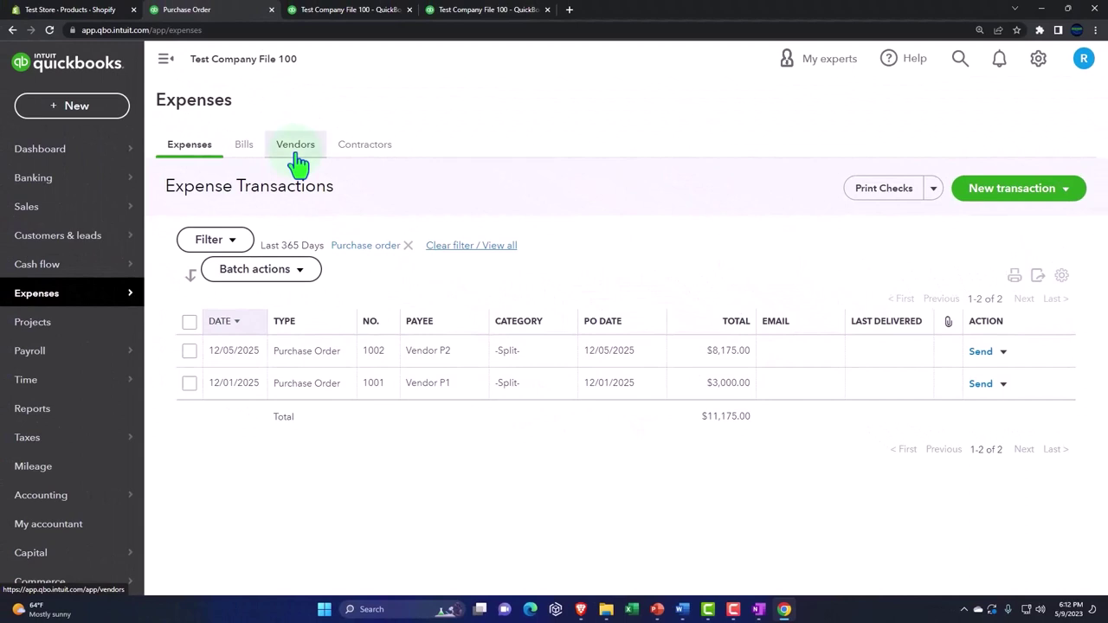
# Filter the Vendors list to open purchase orders (Vendor P1, Vendor P2), then switch to OneNote
pyautogui.click(295, 145)
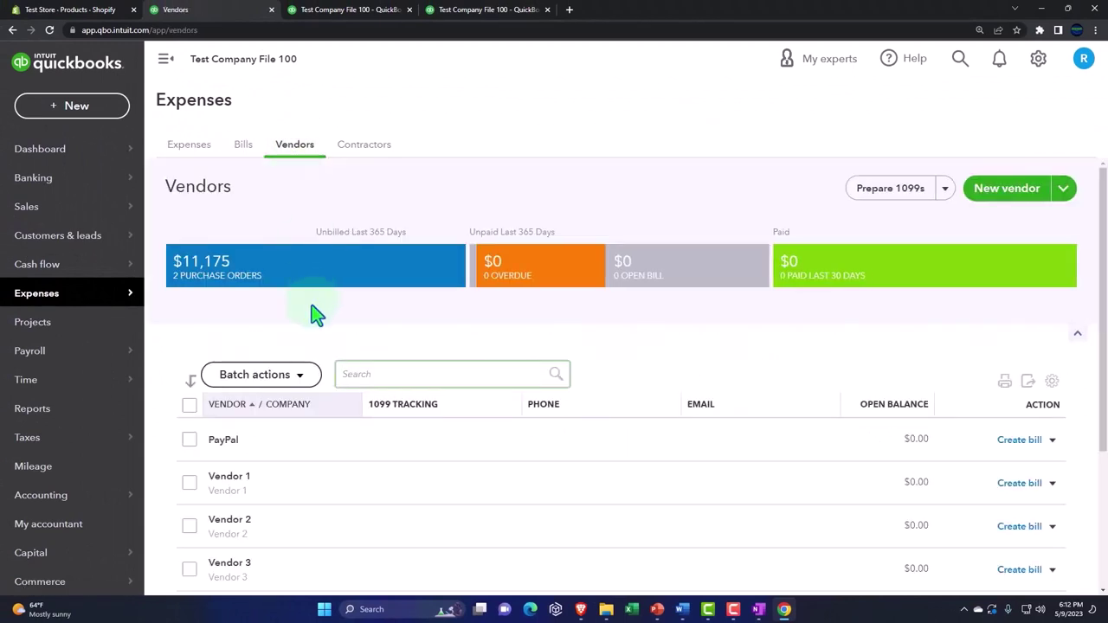
pyautogui.scroll(-1, 316, 314)
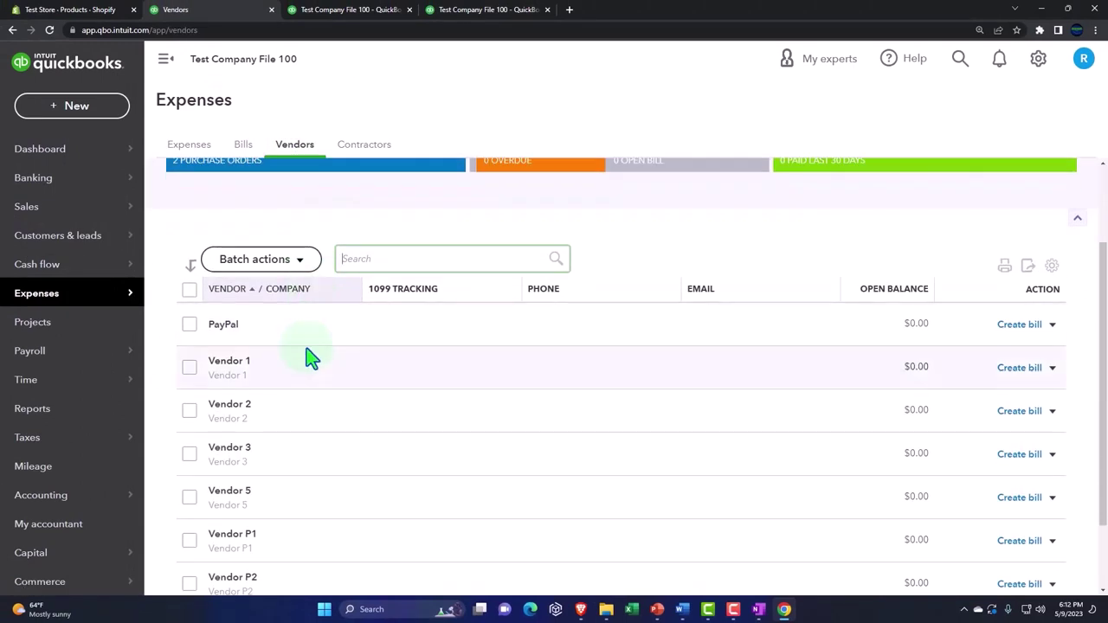
pyautogui.scroll(1, 312, 357)
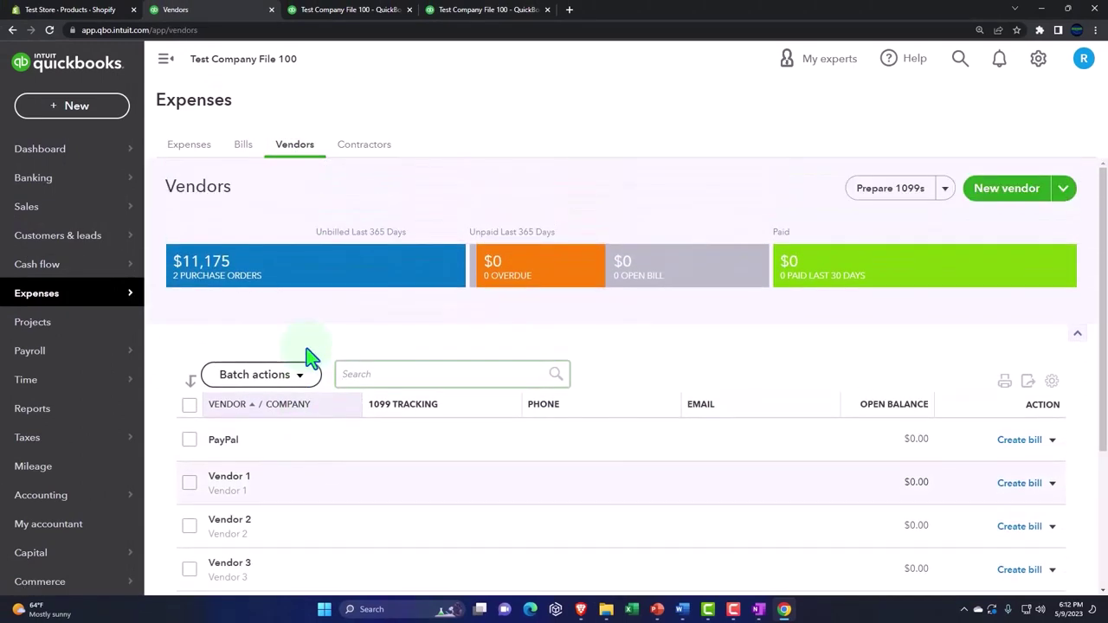
pyautogui.click(288, 288)
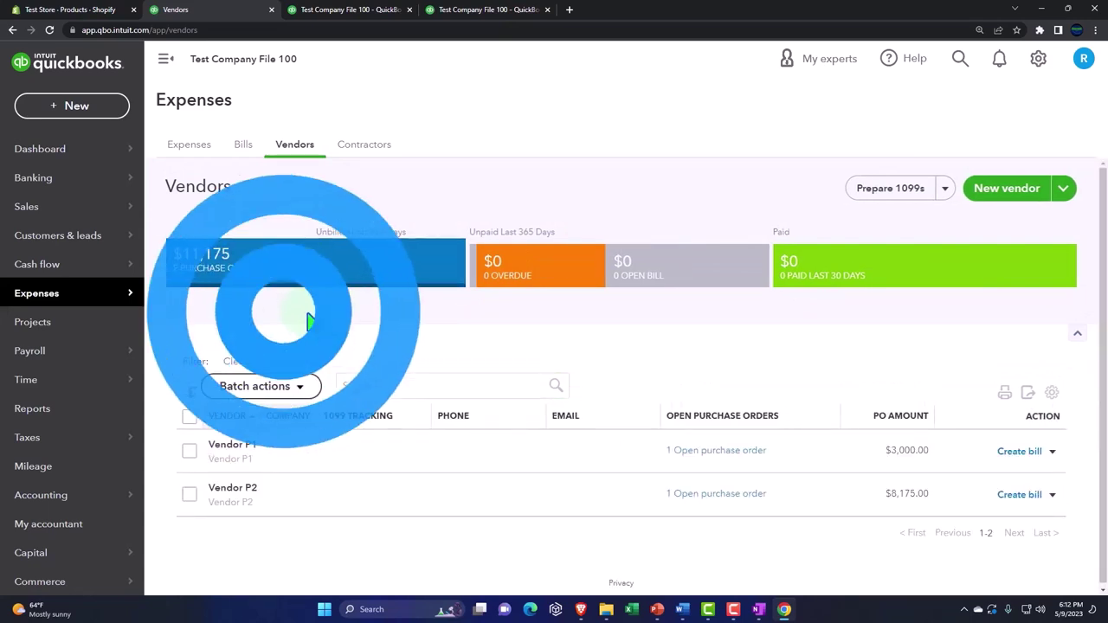
pyautogui.click(759, 609)
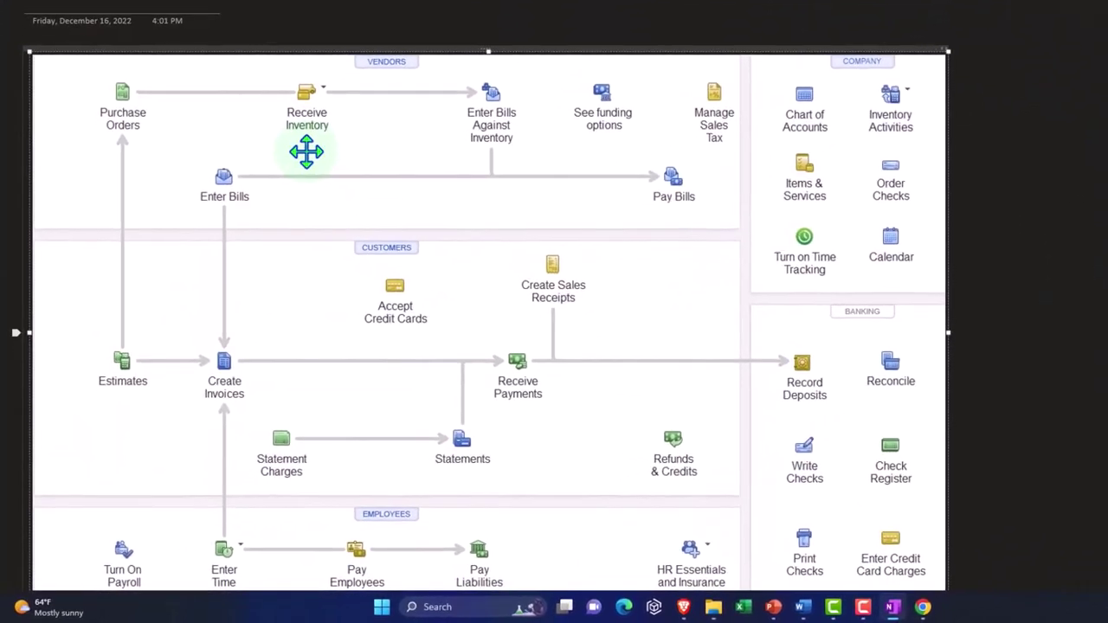
# Point out the Receive Inventory step on the QuickBooks Desktop workflow diagram in OneNote
pyautogui.click(318, 200)
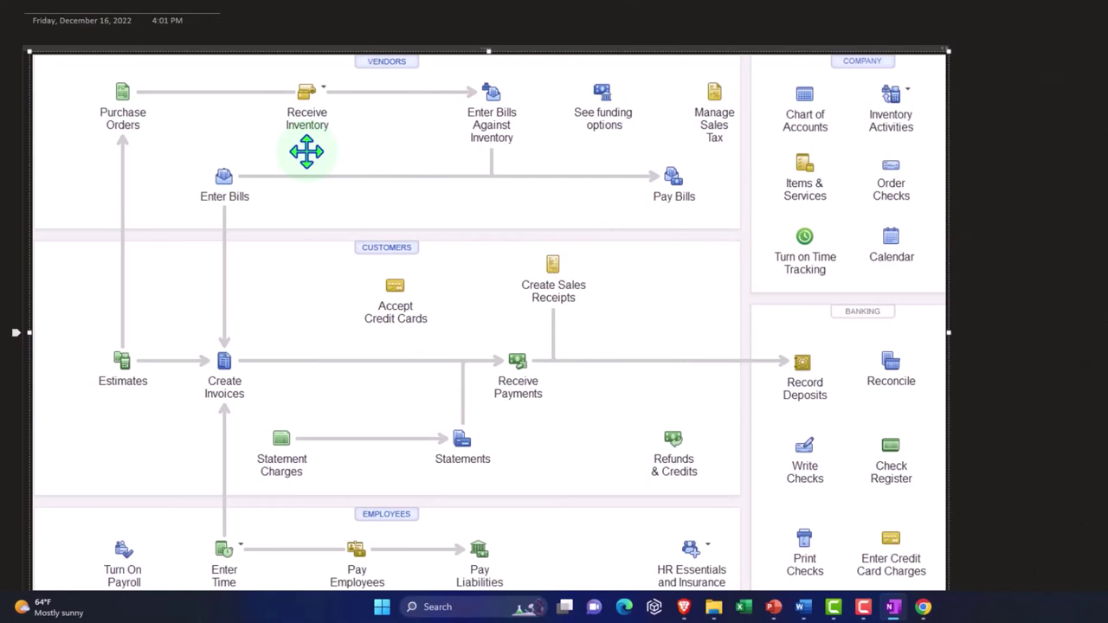
pyautogui.click(306, 152)
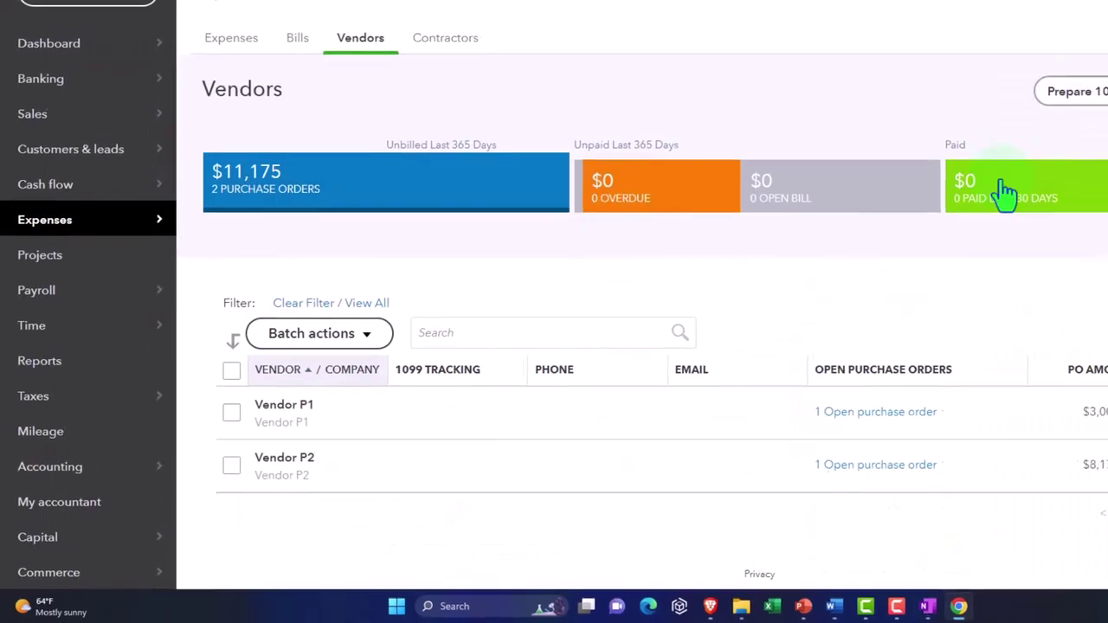
# Create a bill from Vendor P1's Vendors-list row, with Purchase Order #1001 ($3,000.00) offered
pyautogui.click(703, 322)
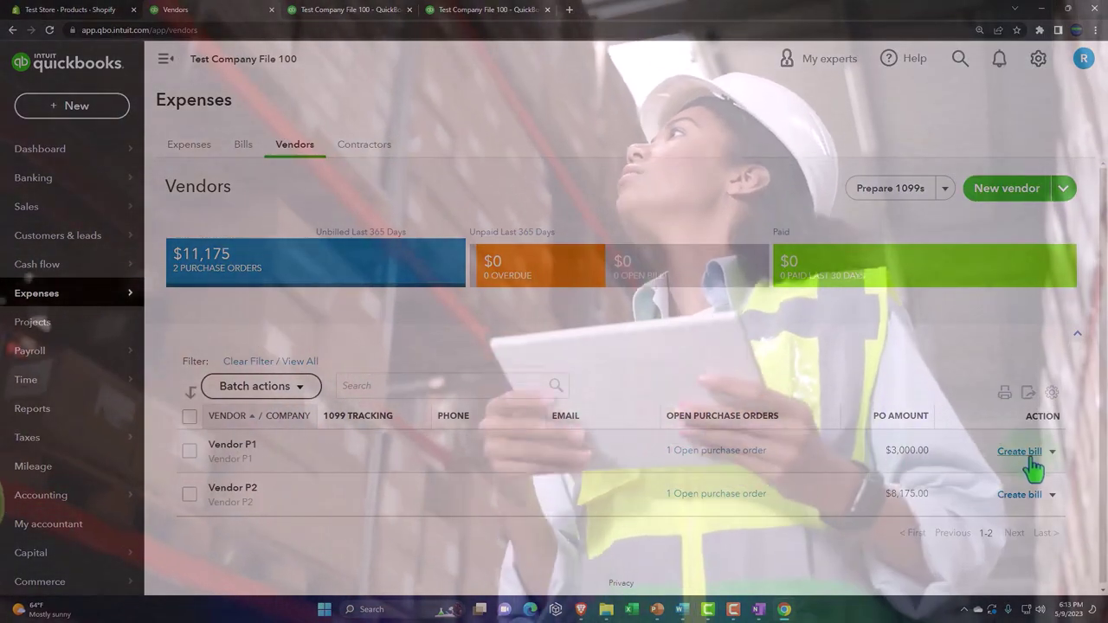
pyautogui.click(1035, 459)
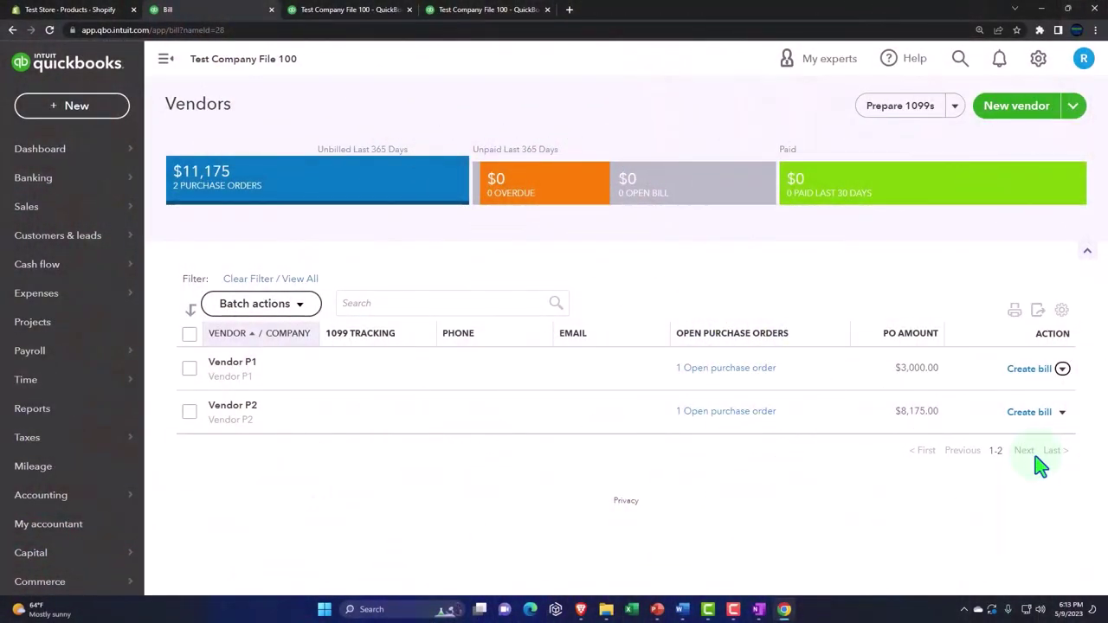
pyautogui.click(1035, 370)
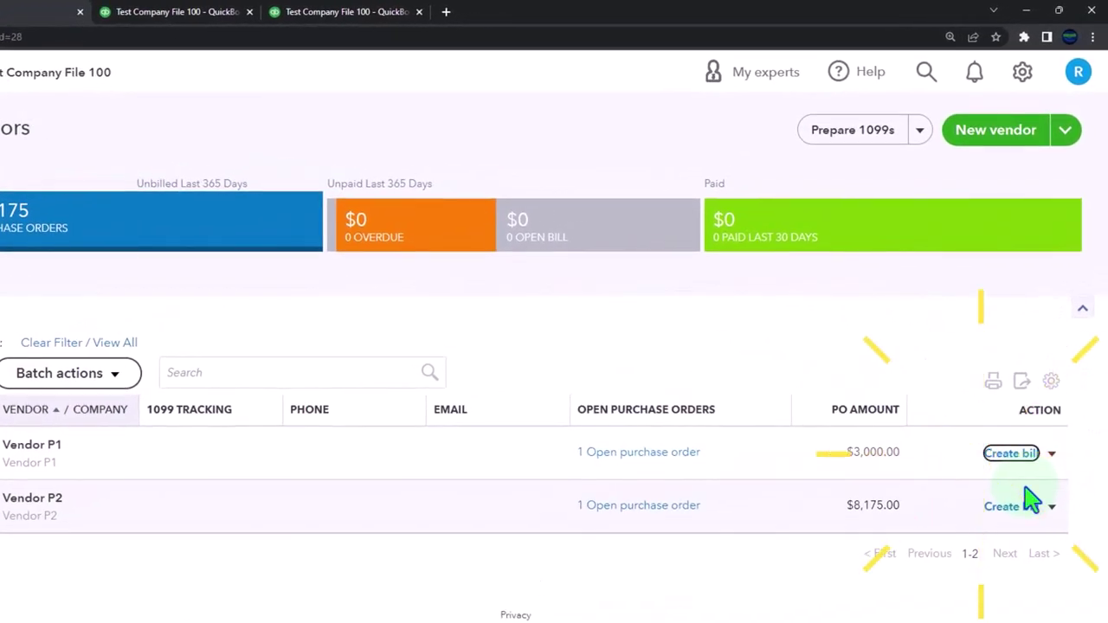
pyautogui.scroll(1, 1036, 494)
pyautogui.scroll(-1, 1021, 574)
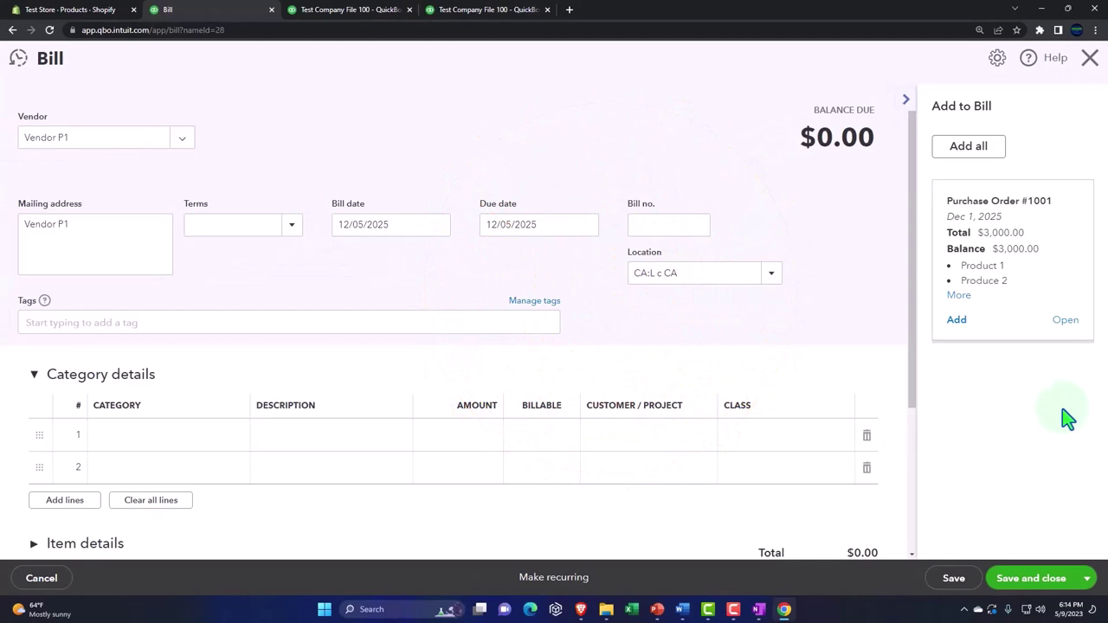
# Add Purchase Order #1001 to Vendor P1's bill and widen the bill form
pyautogui.click(988, 282)
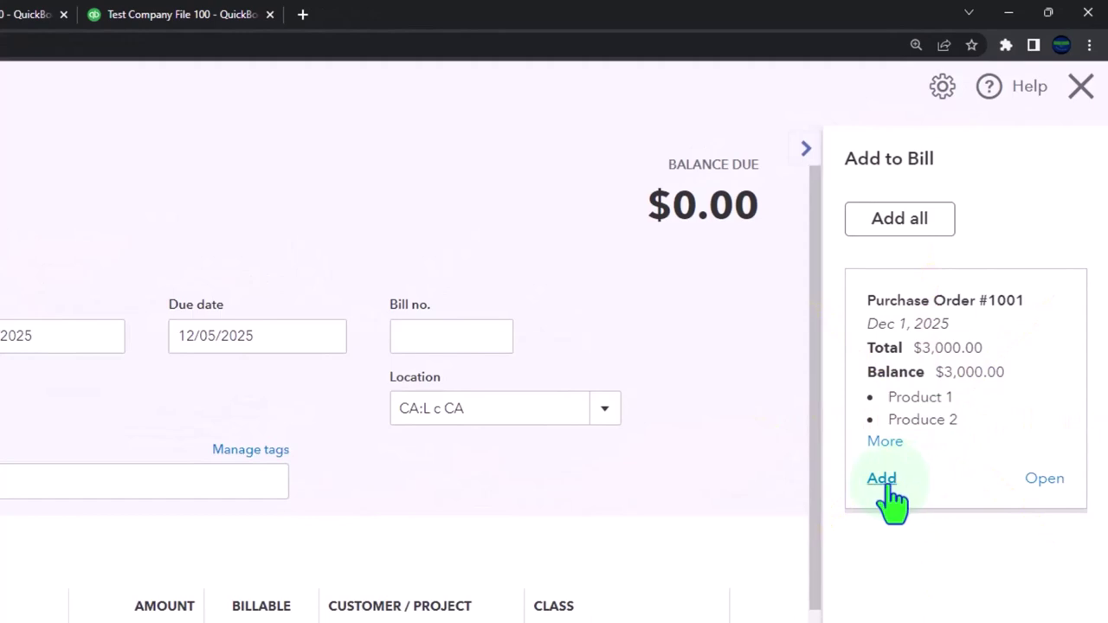
pyautogui.click(882, 480)
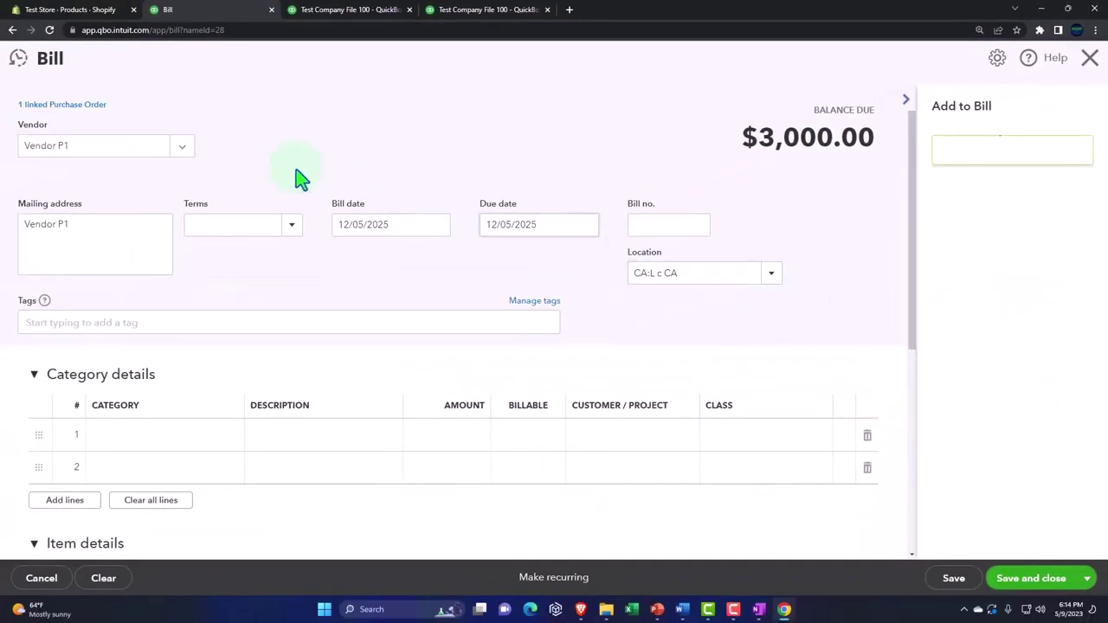
pyautogui.click(904, 104)
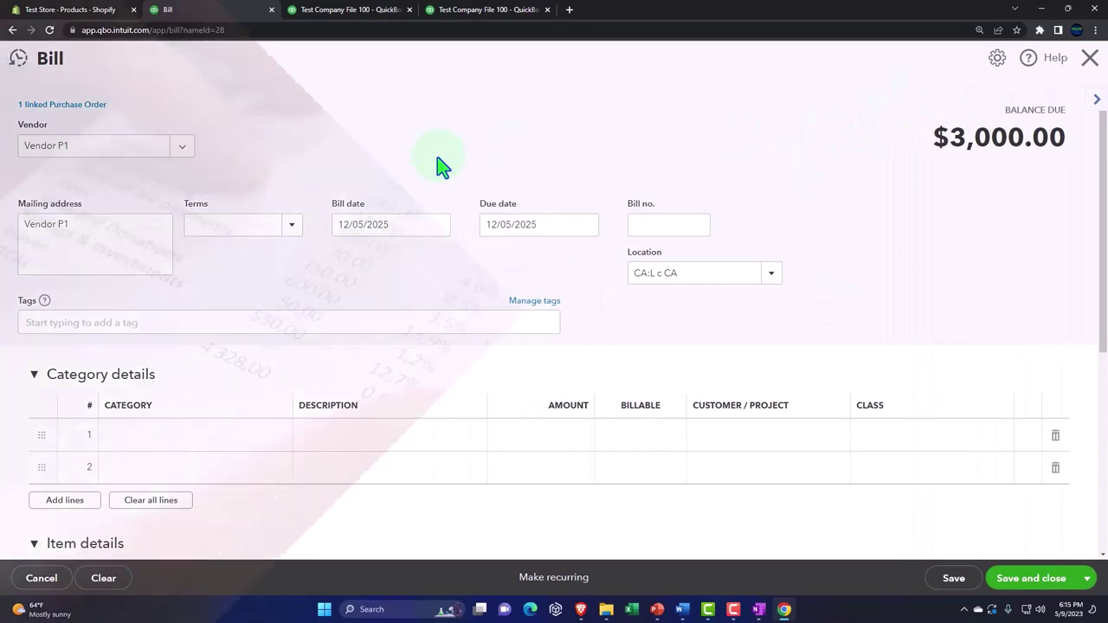
pyautogui.scroll(-1, 441, 164)
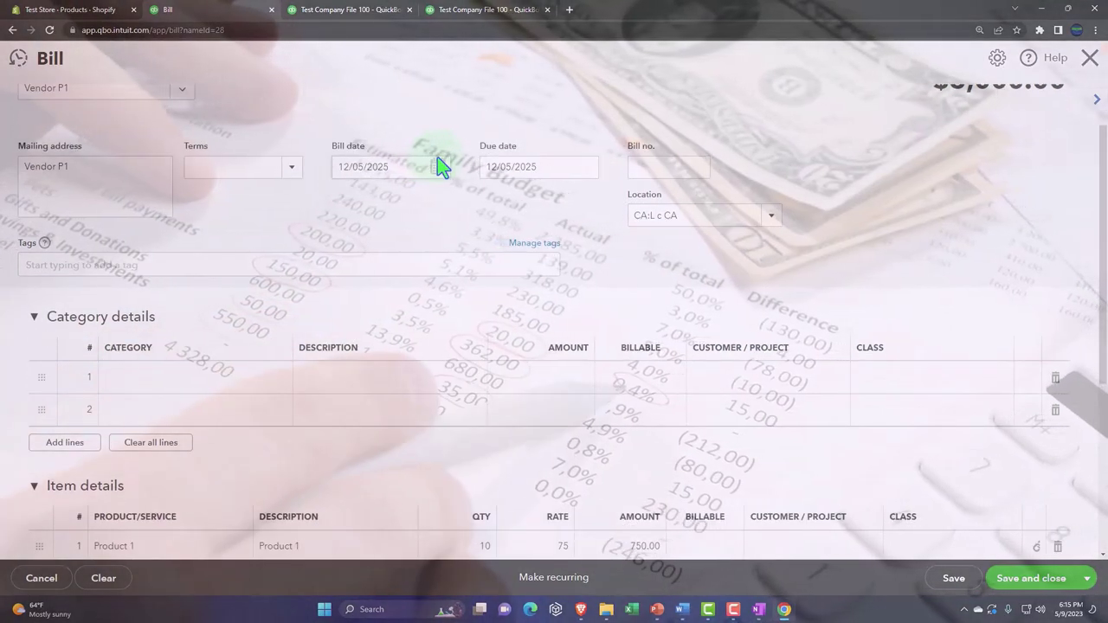
pyautogui.scroll(1, 429, 161)
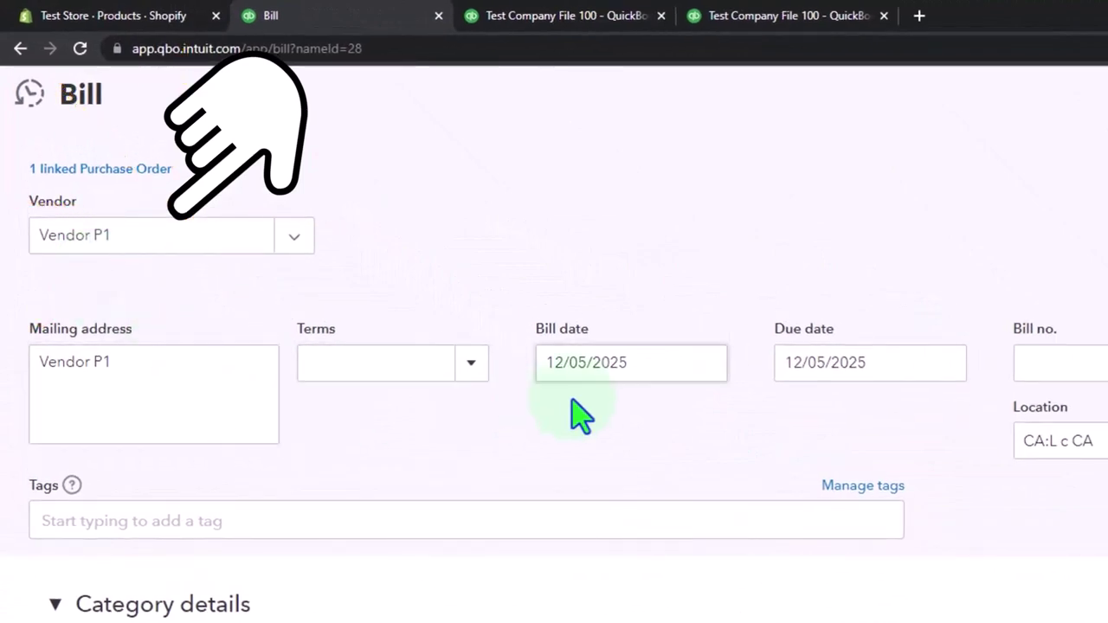
# Collapse Category details, review the item lines, and save the $3,000.00 bill
pyautogui.scroll(-1, 571, 404)
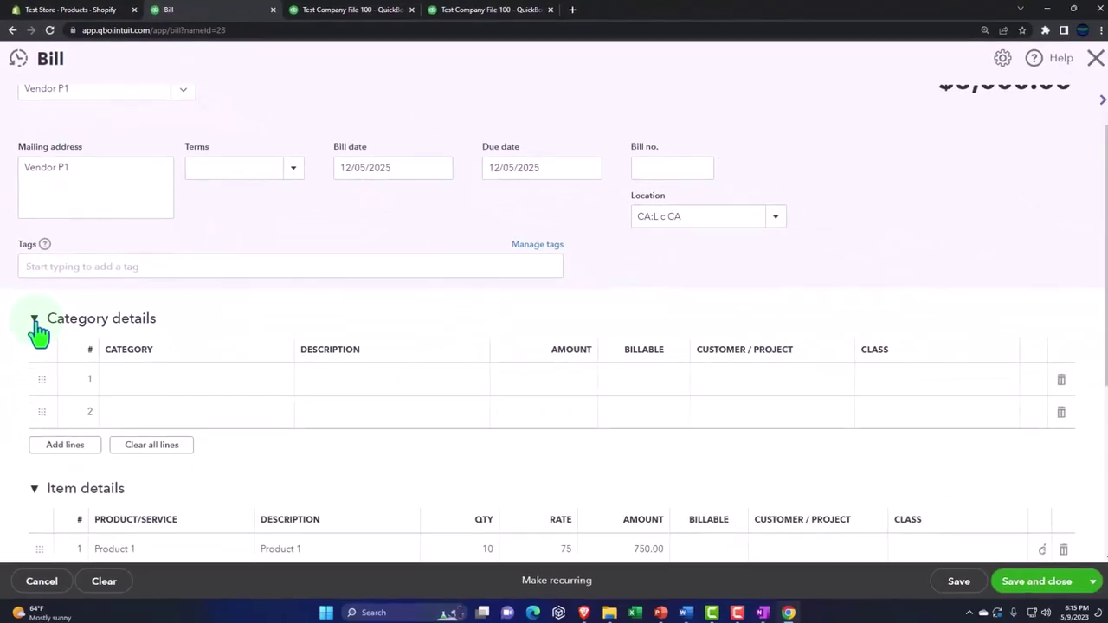
pyautogui.click(35, 319)
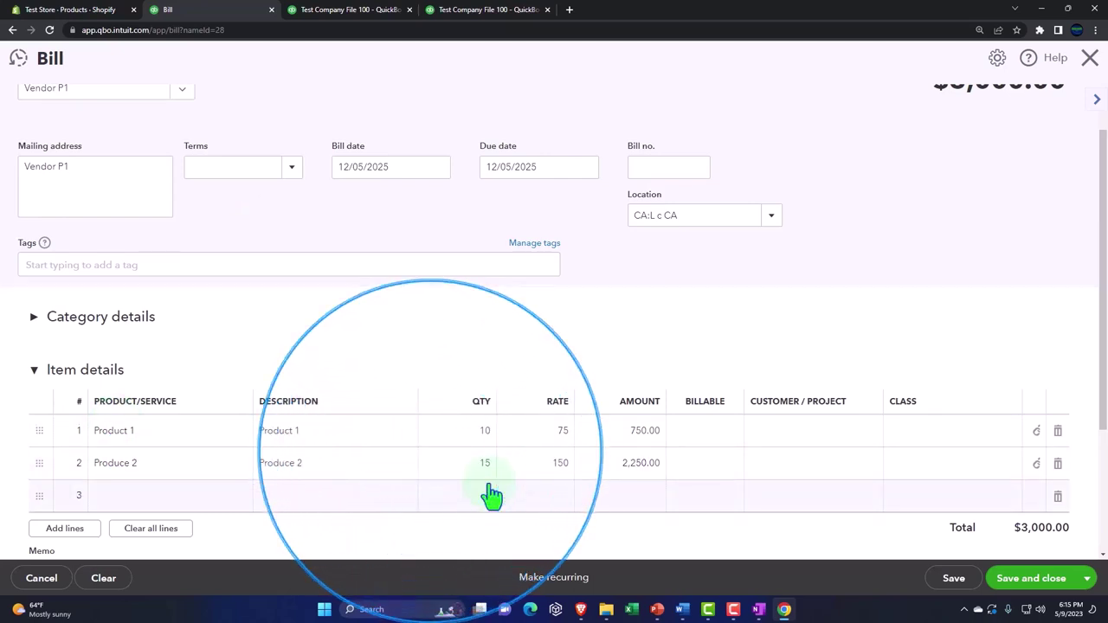
pyautogui.scroll(-1, 489, 496)
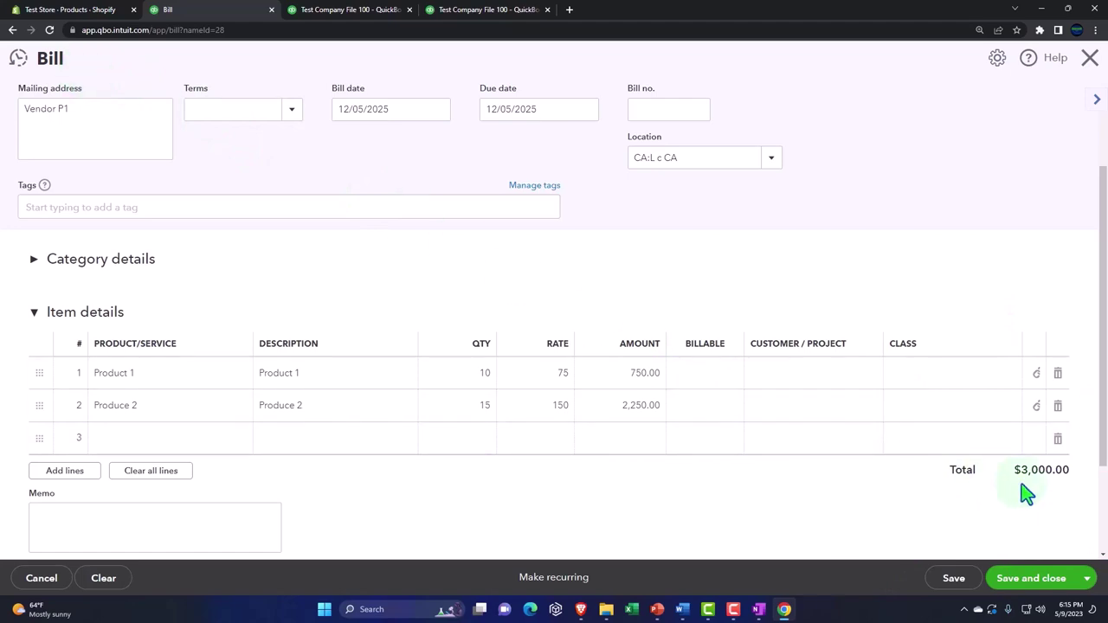
pyautogui.click(451, 400)
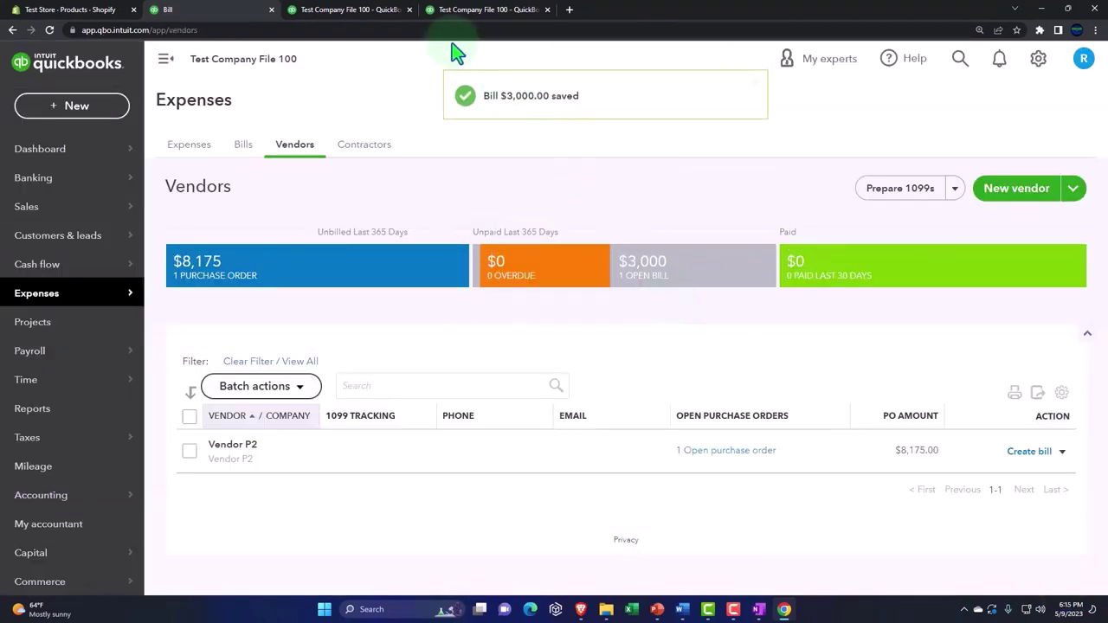
# Rerun the Balance Sheet so it reflects the new $3,000.00 bill
pyautogui.click(352, 12)
pyautogui.scroll(1, 623, 223)
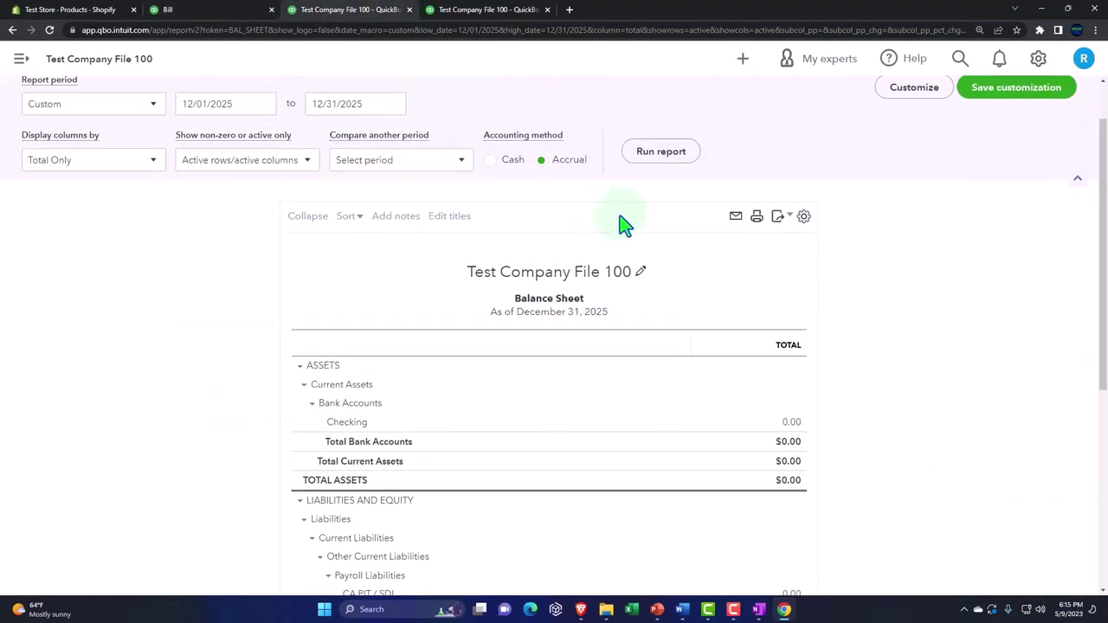
pyautogui.click(651, 164)
pyautogui.scroll(-3, 653, 185)
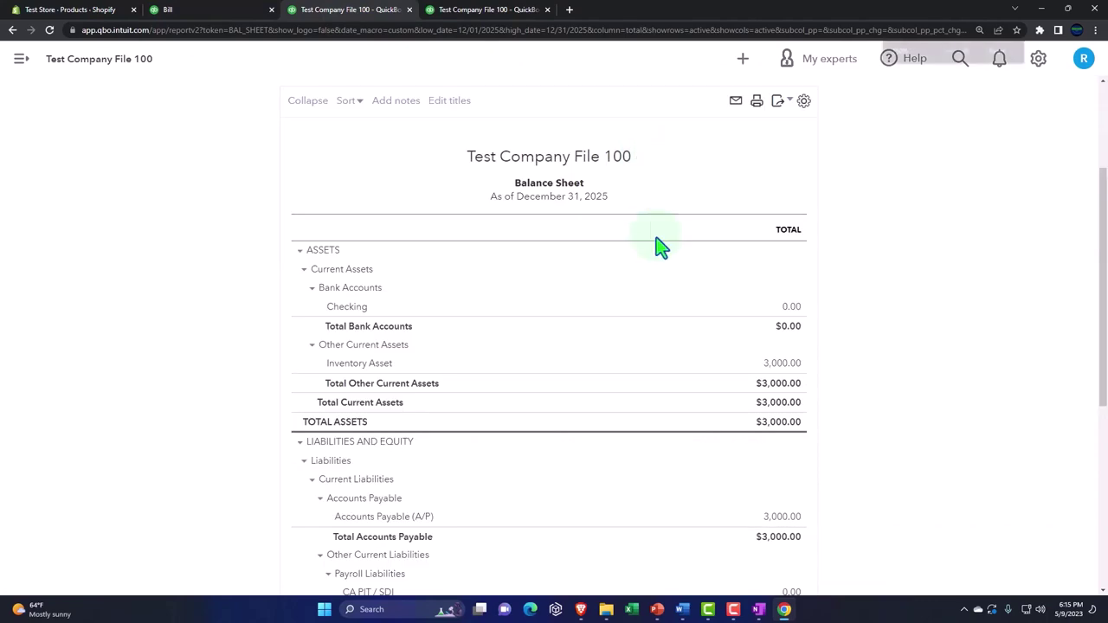
pyautogui.hotkey('ctrl', '+')
pyautogui.hotkey('ctrl', '+')
pyautogui.scroll(-2, 655, 247)
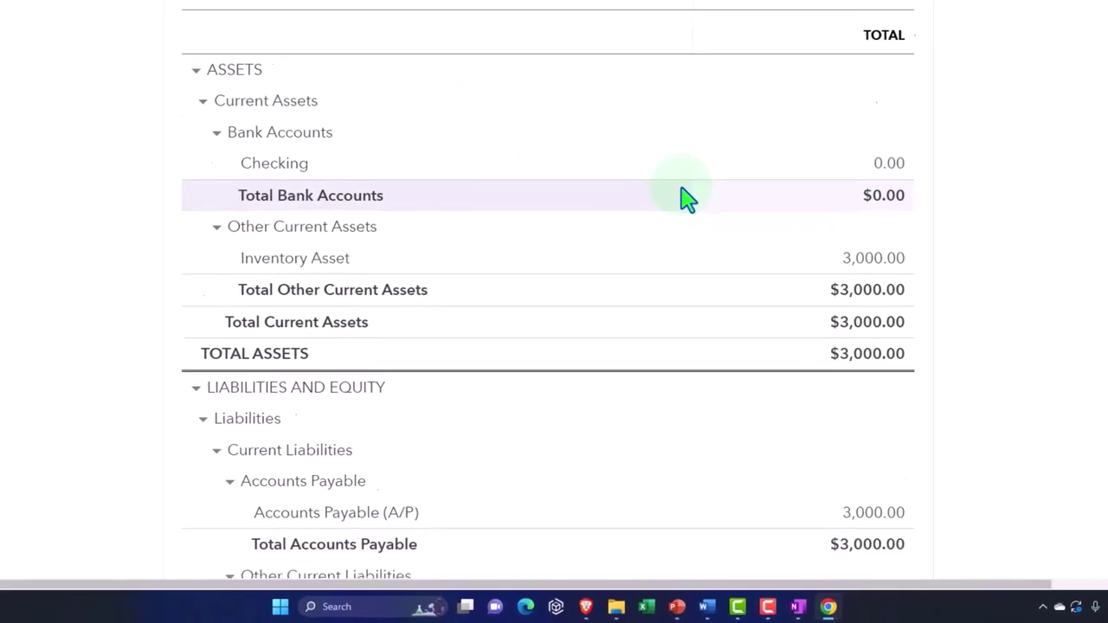
pyautogui.scroll(-3, 683, 198)
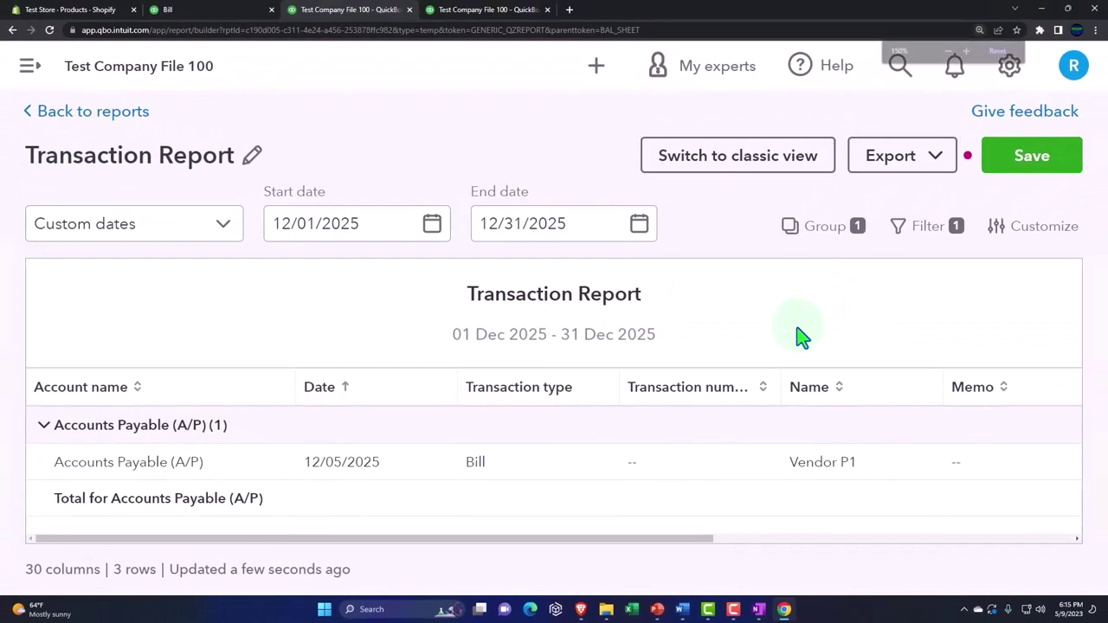
pyautogui.hotkey('ctrl', '-')
pyautogui.hotkey('ctrl', '-')
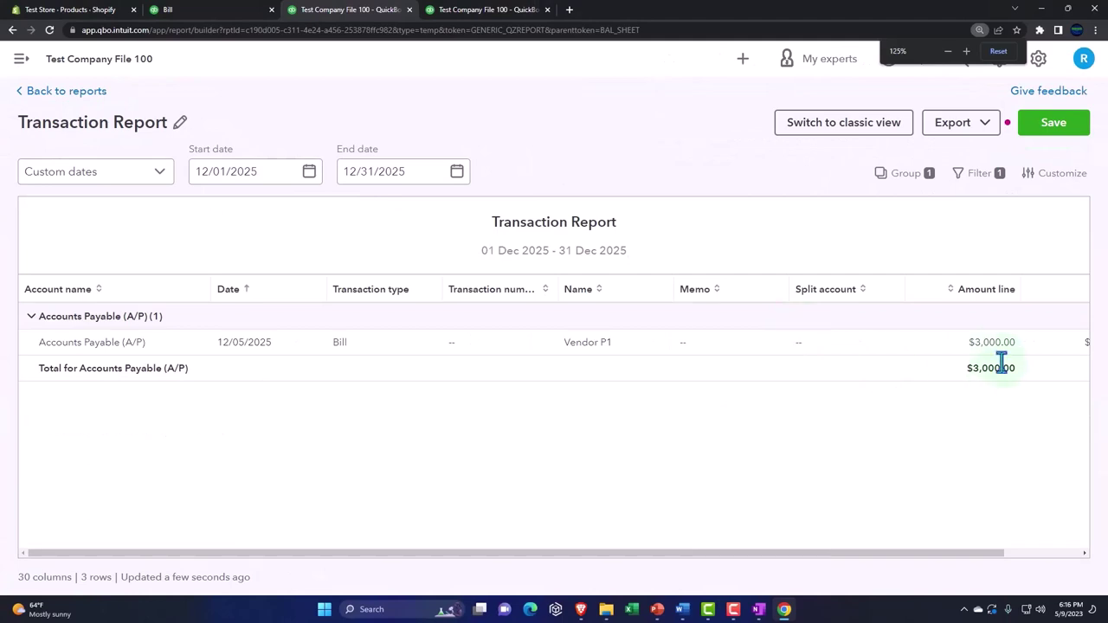
# Inspect the bill behind the $3,000.00 Accounts Payable, then exit the transaction report
pyautogui.click(992, 345)
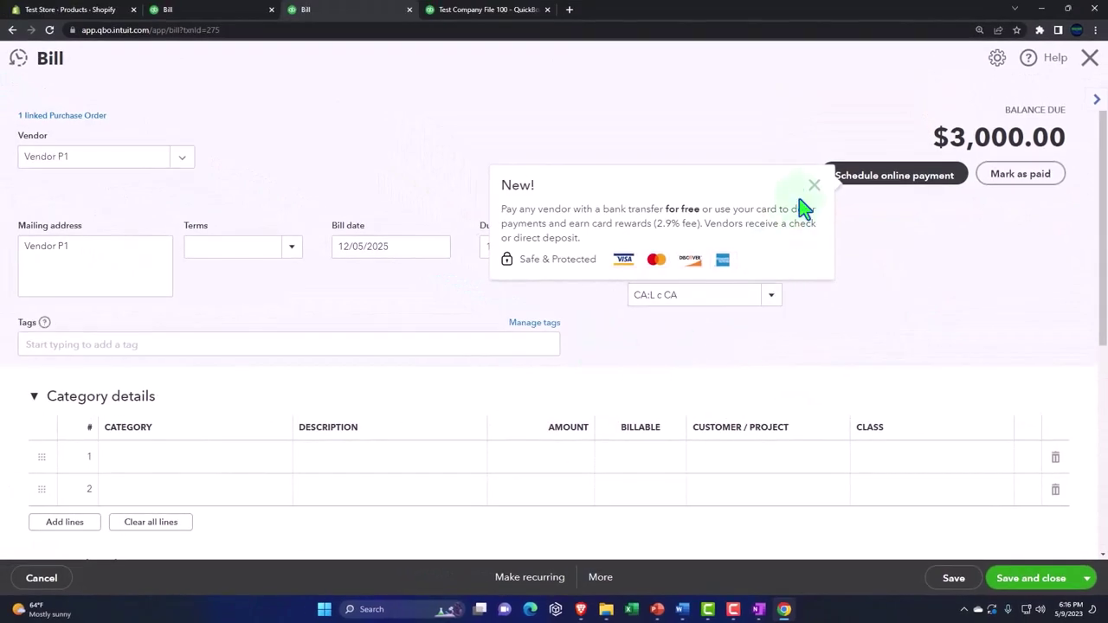
pyautogui.click(813, 186)
pyautogui.scroll(-2, 829, 391)
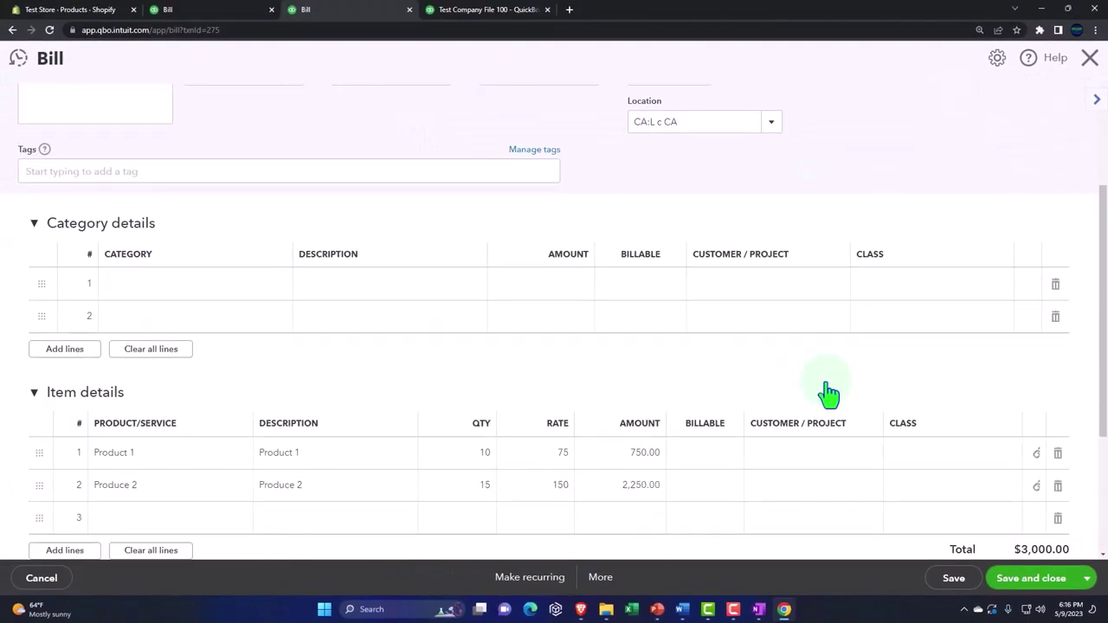
pyautogui.scroll(-2, 829, 391)
pyautogui.scroll(4, 829, 391)
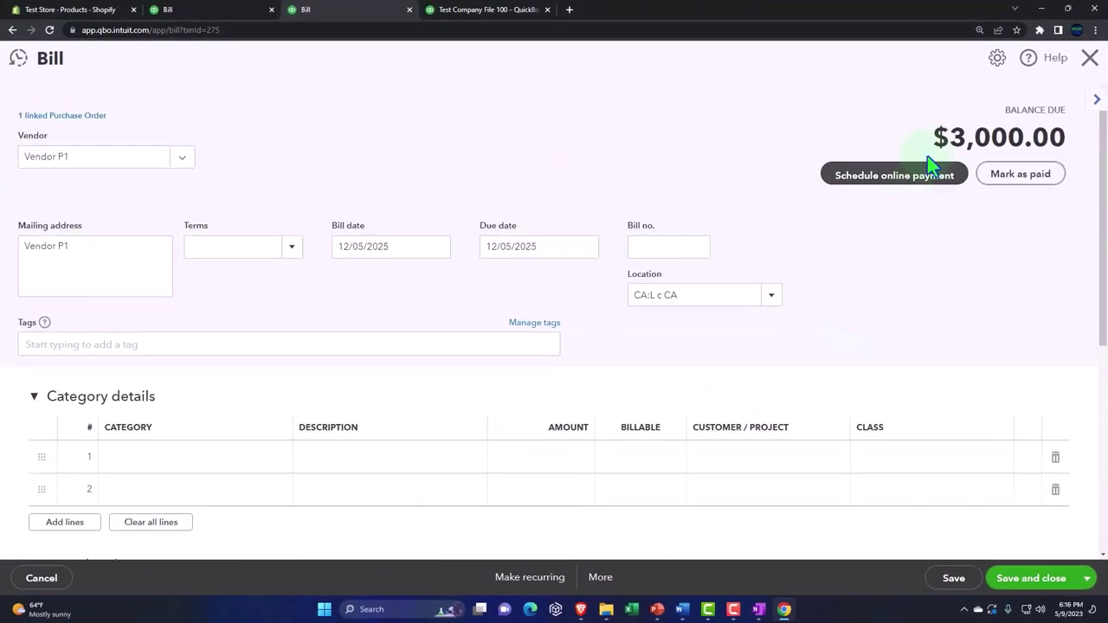
pyautogui.click(1089, 59)
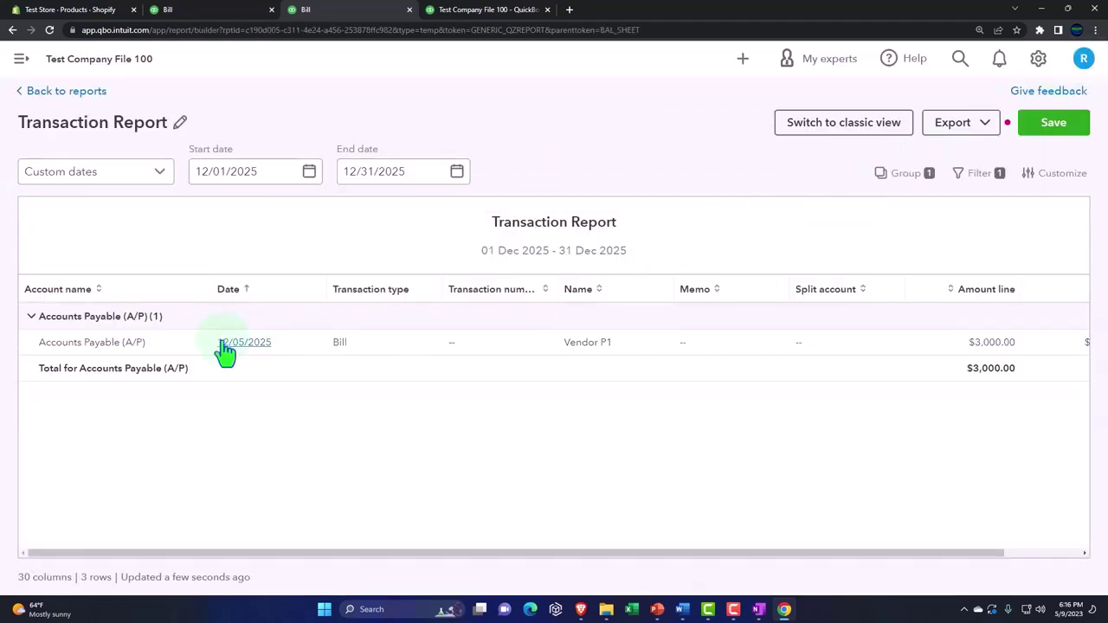
pyautogui.click(68, 92)
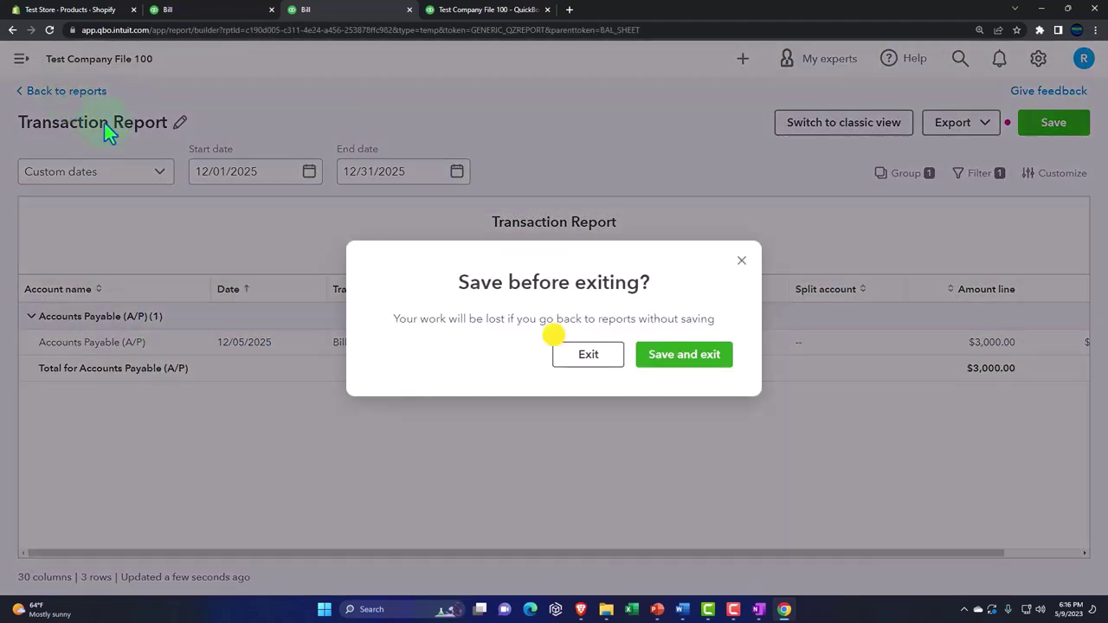
pyautogui.click(561, 348)
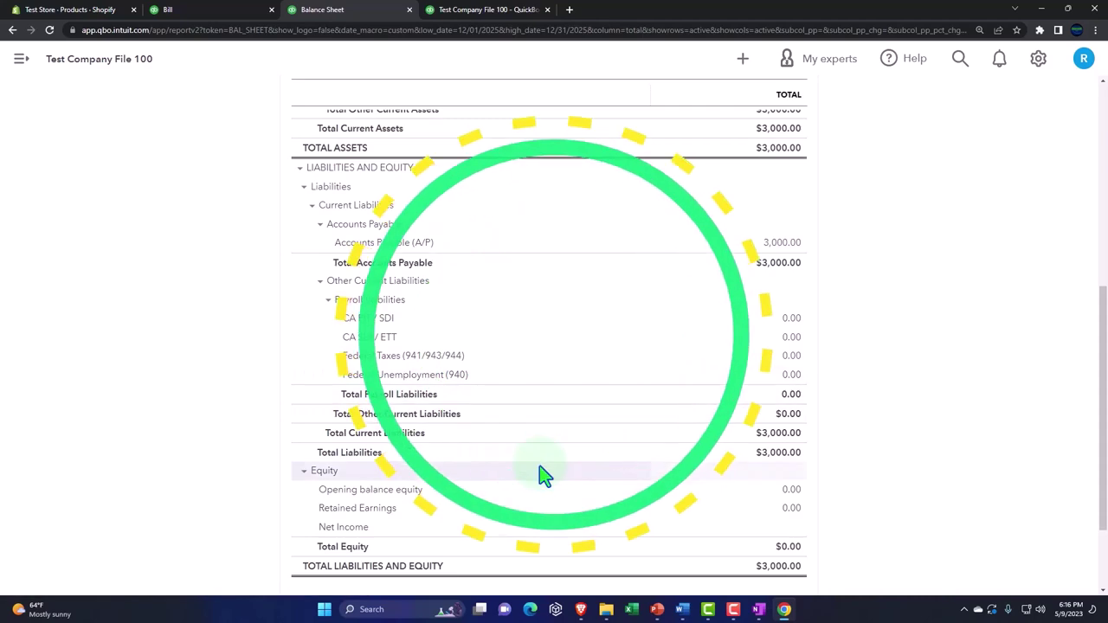
# Trace Inventory Asset's 2,250.00 entry to Vendor P1's bill, then return to the Balance Sheet
pyautogui.scroll(4, 539, 470)
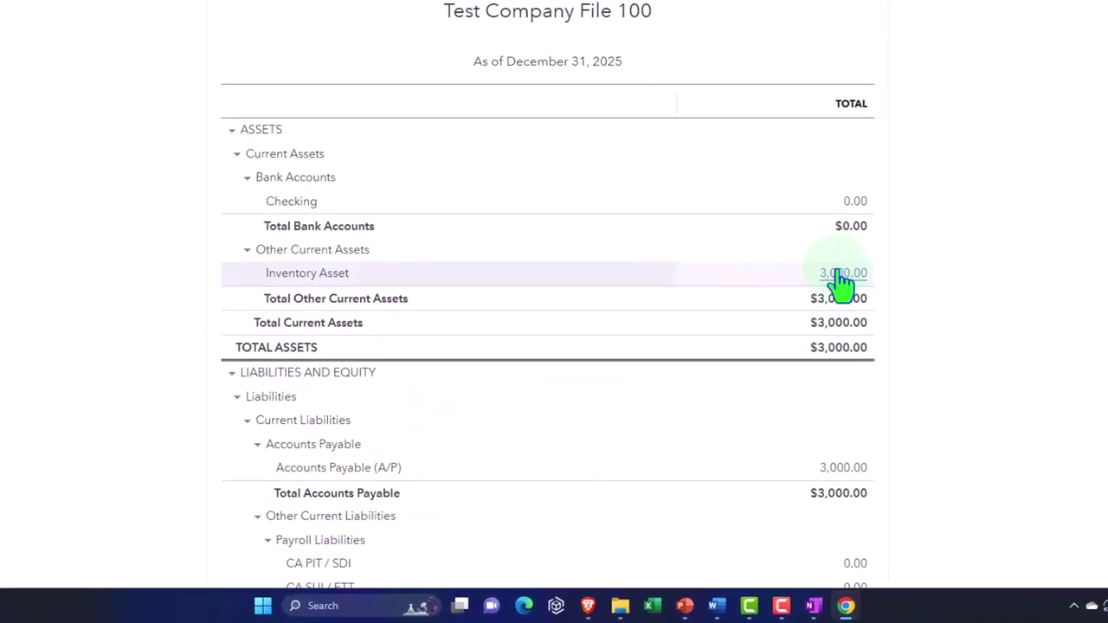
pyautogui.click(841, 274)
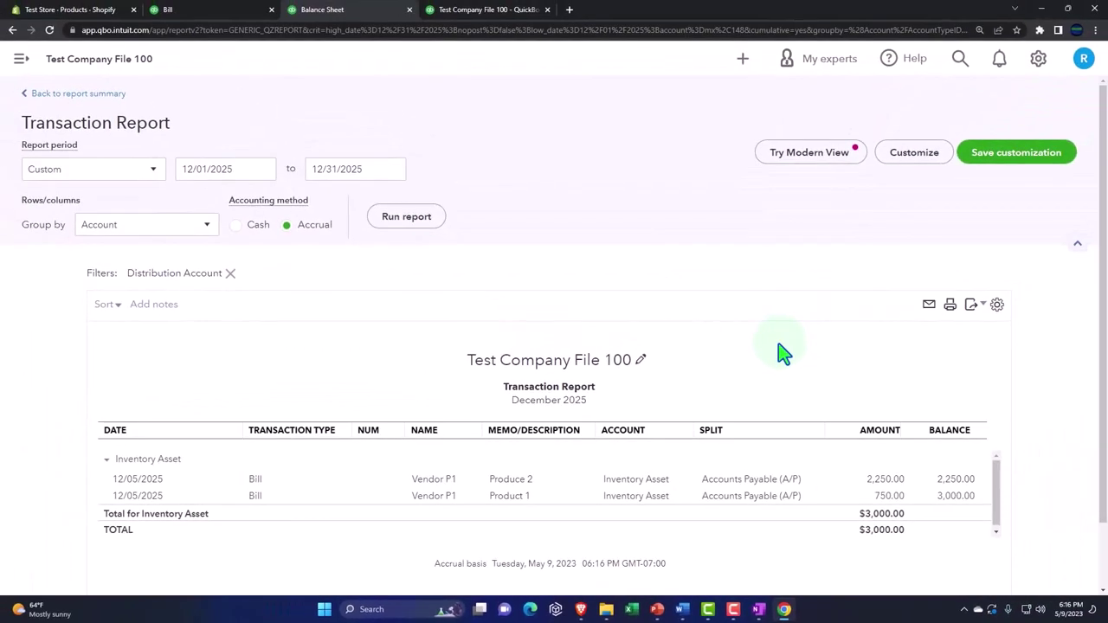
pyautogui.scroll(-1, 796, 338)
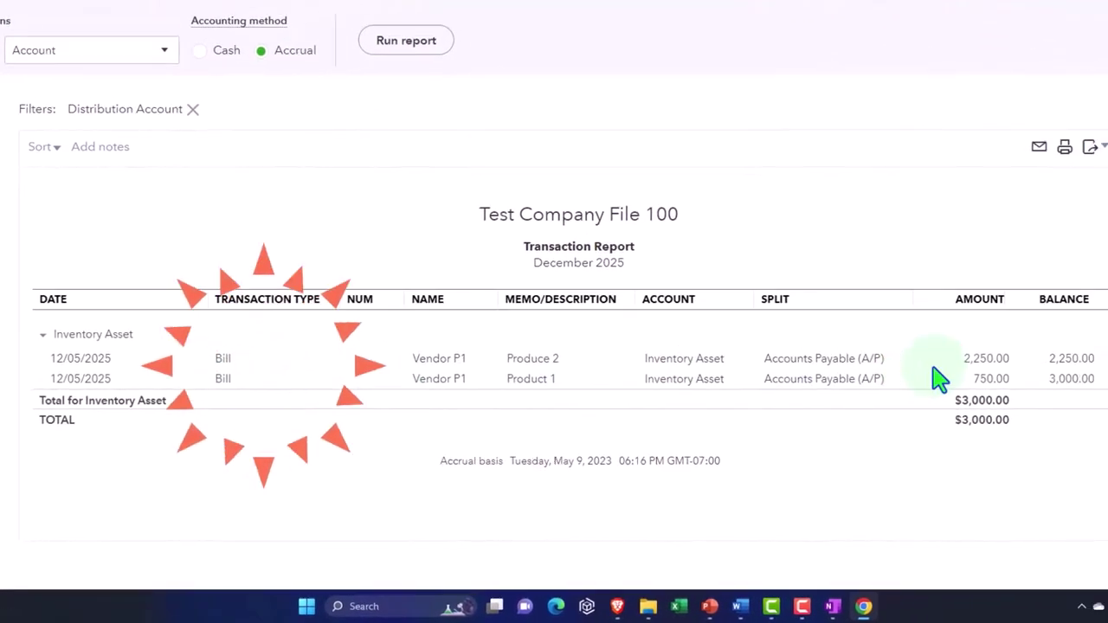
pyautogui.click(974, 362)
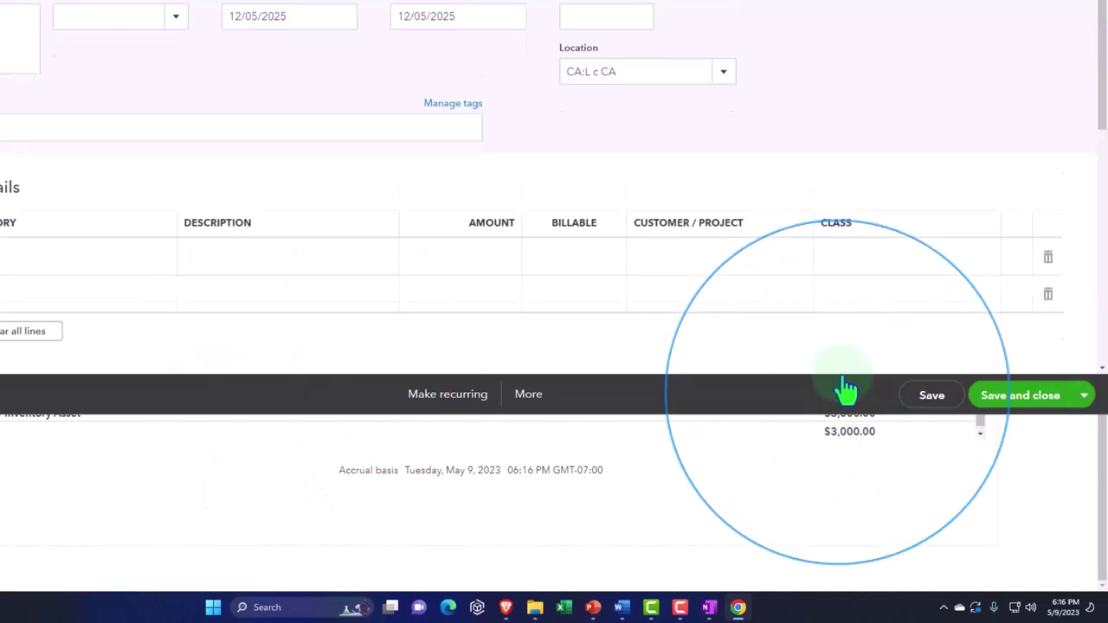
pyautogui.scroll(-5, 453, 452)
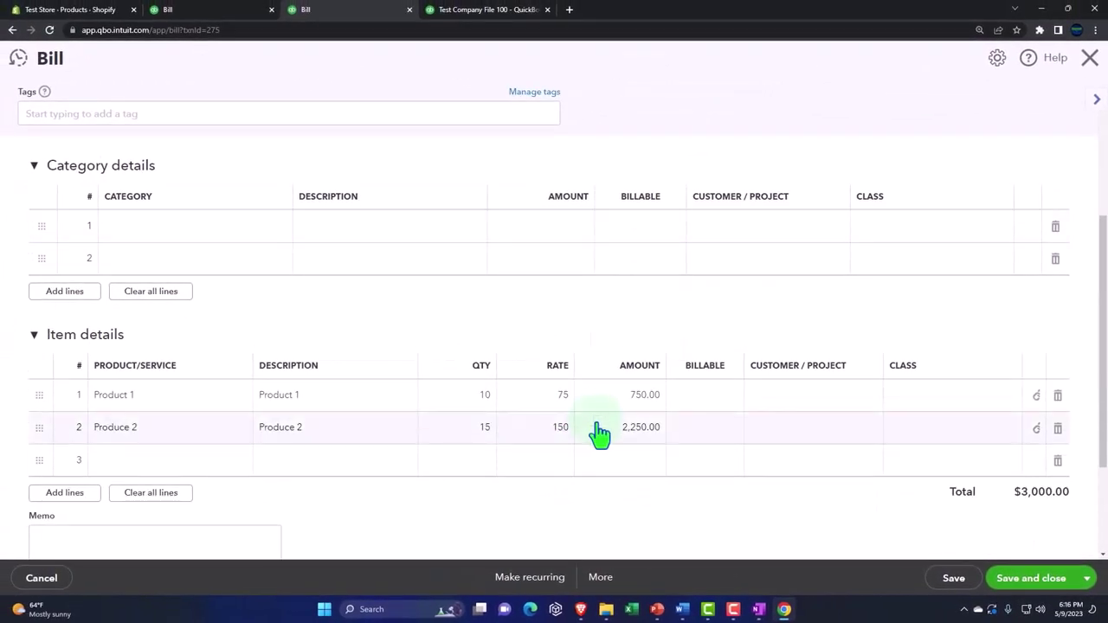
pyautogui.scroll(3, 210, 457)
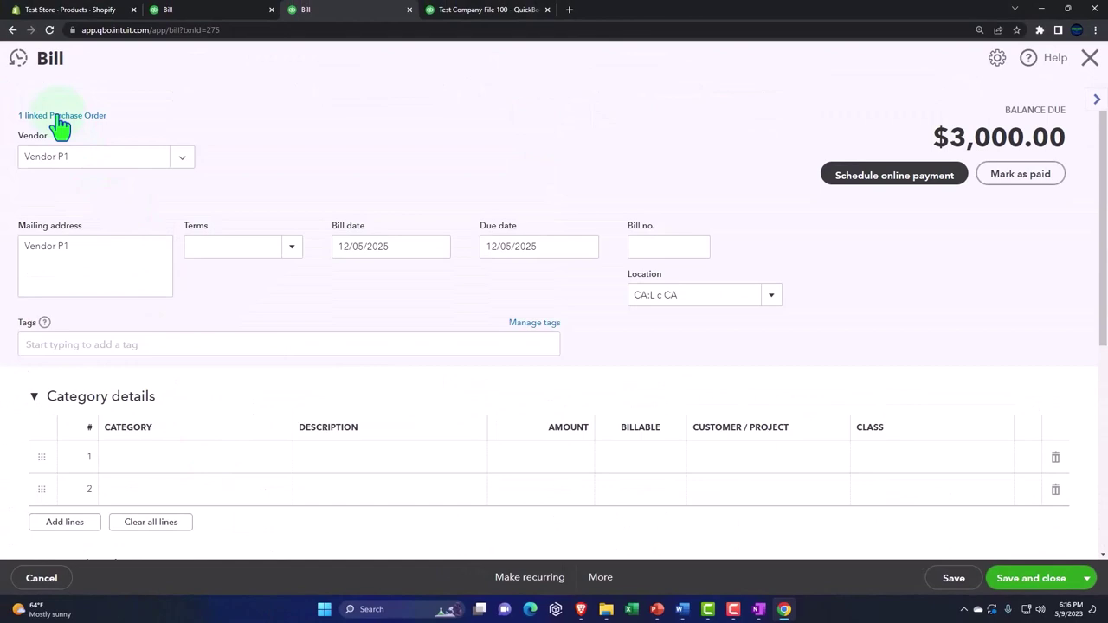
pyautogui.click(1089, 59)
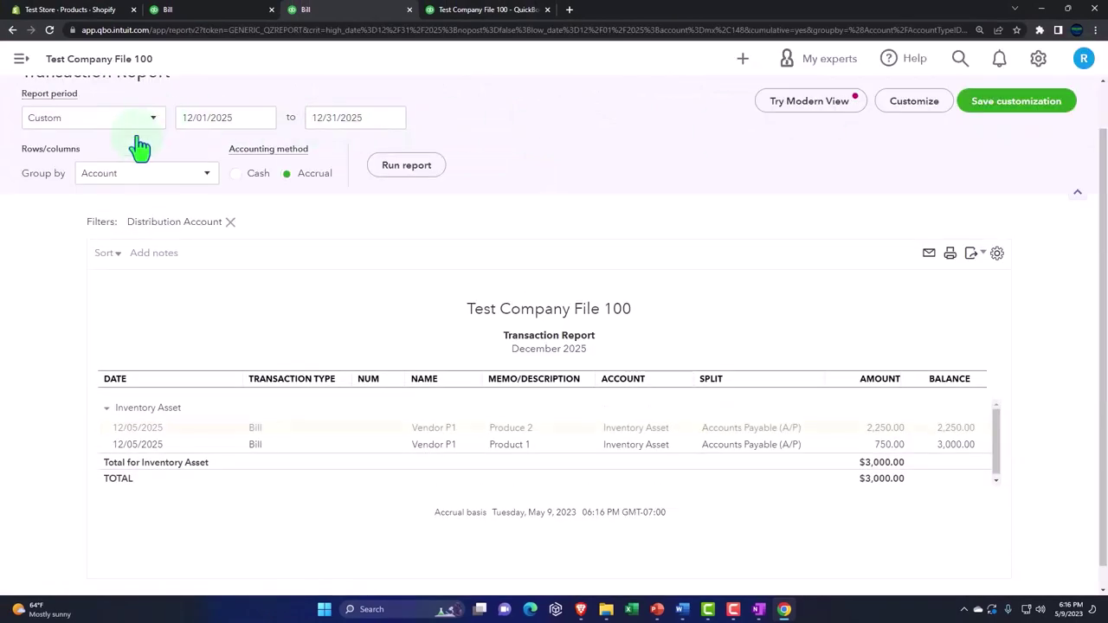
pyautogui.click(67, 103)
pyautogui.scroll(-3, 344, 149)
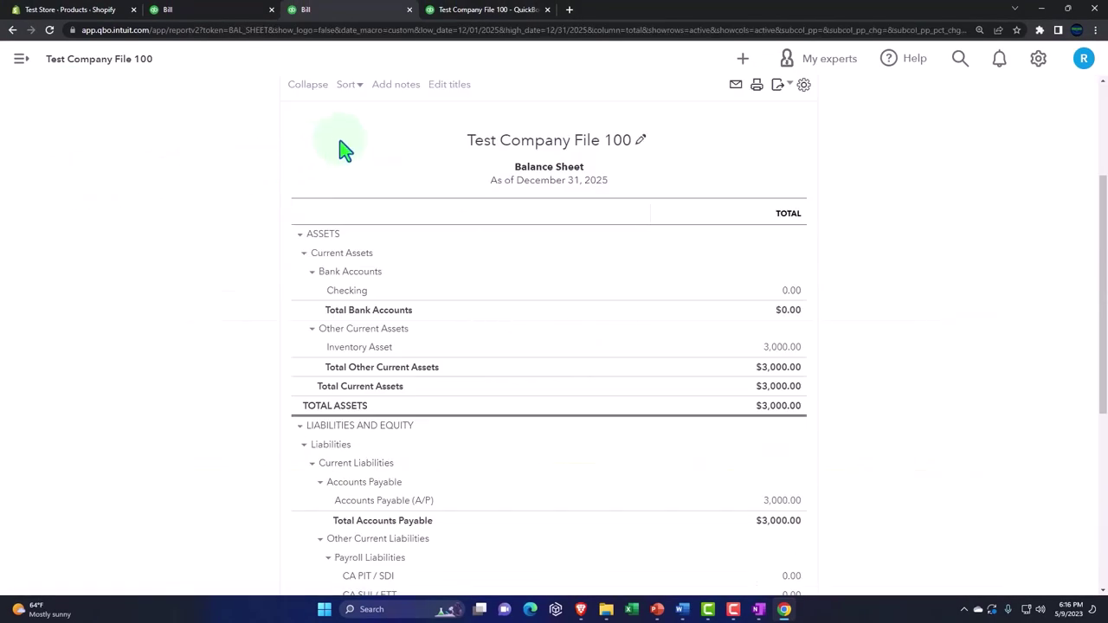
# Rerun the empty December 2025 Profit and Loss report and duplicate its browser tab
pyautogui.click(466, 12)
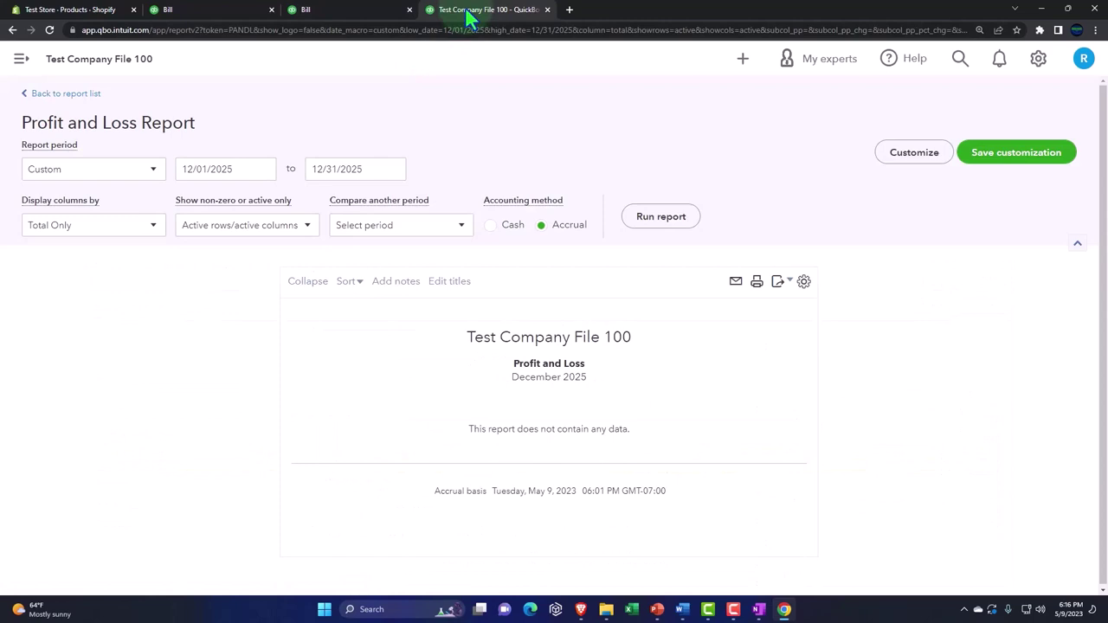
pyautogui.click(670, 221)
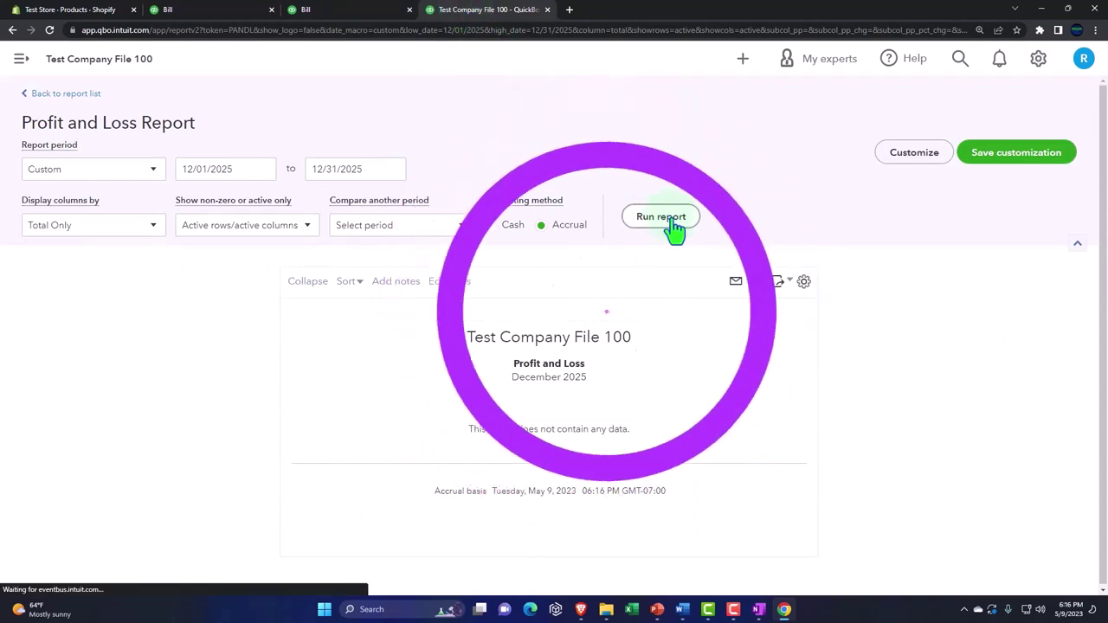
pyautogui.rightClick(508, 18)
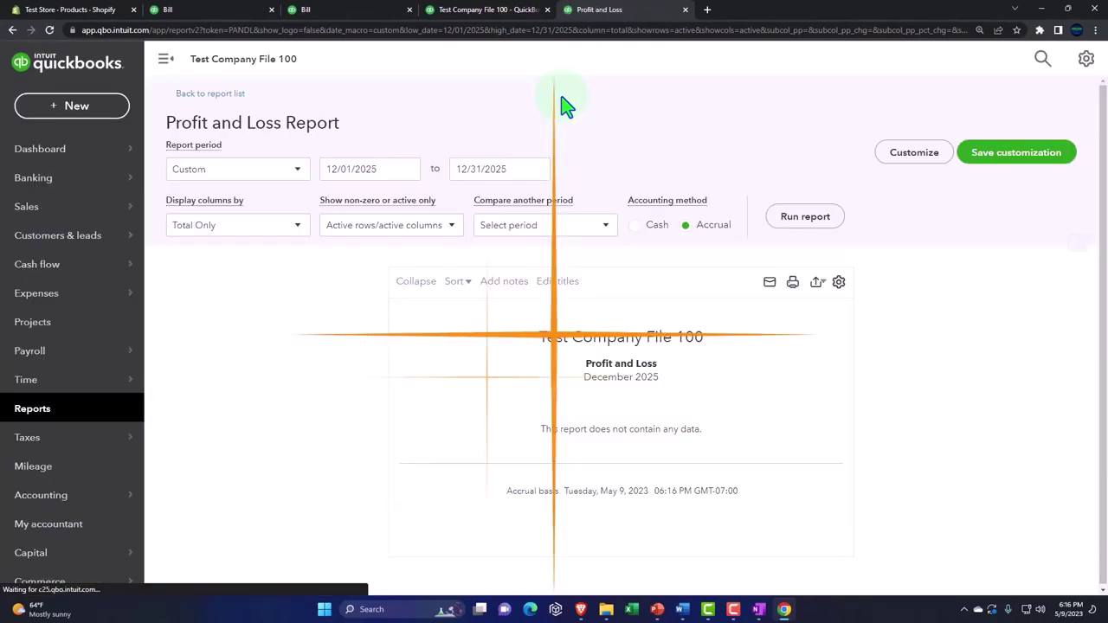
# Find the Inventory Valuation Summary by searching 'inve' and run it as of 12/31/2025
pyautogui.click(32, 408)
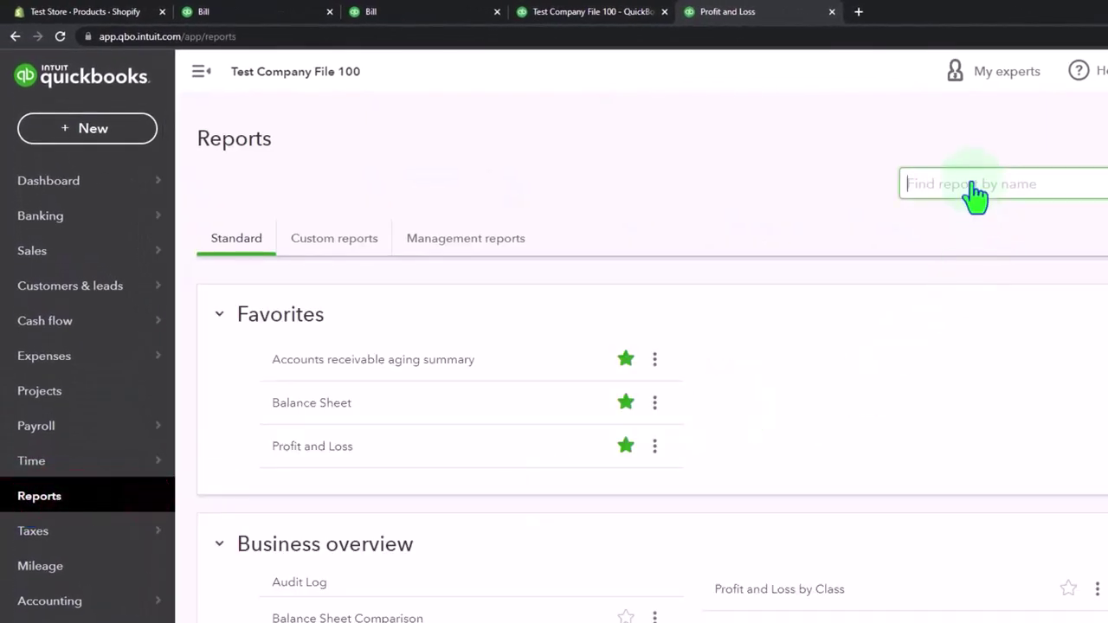
pyautogui.click(971, 192)
pyautogui.write('inve')
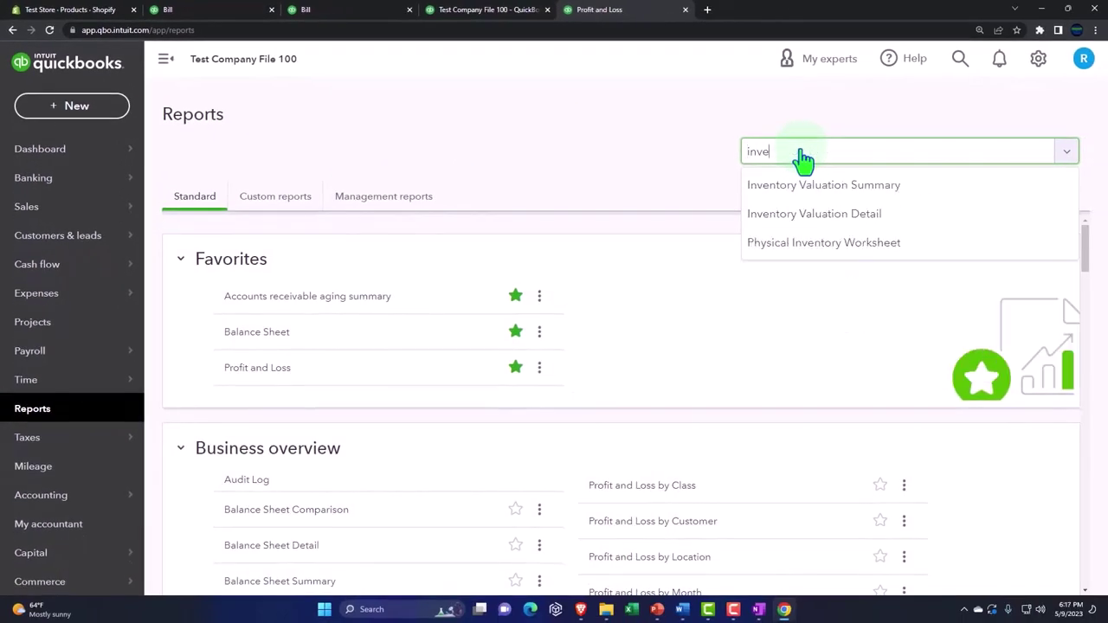
pyautogui.press('Down')
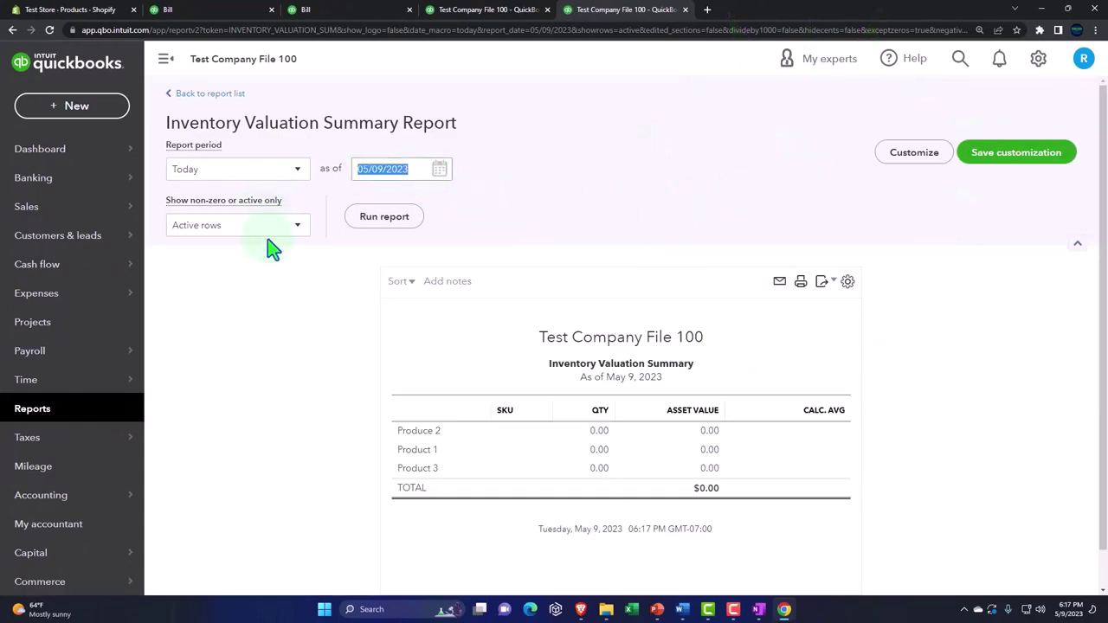
pyautogui.write('12312')
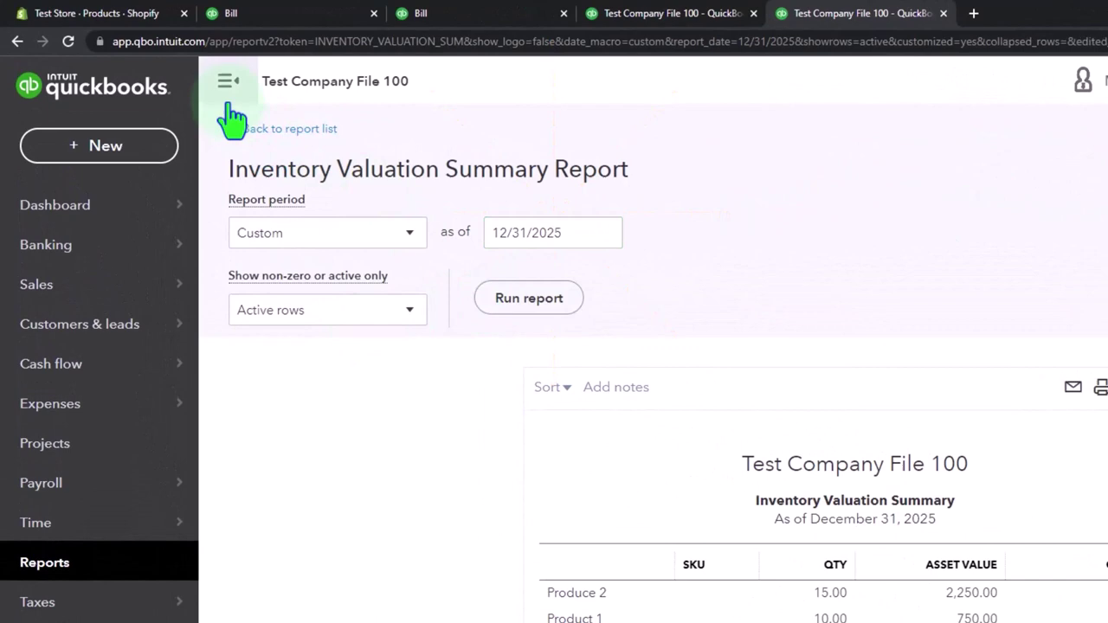
pyautogui.click(227, 81)
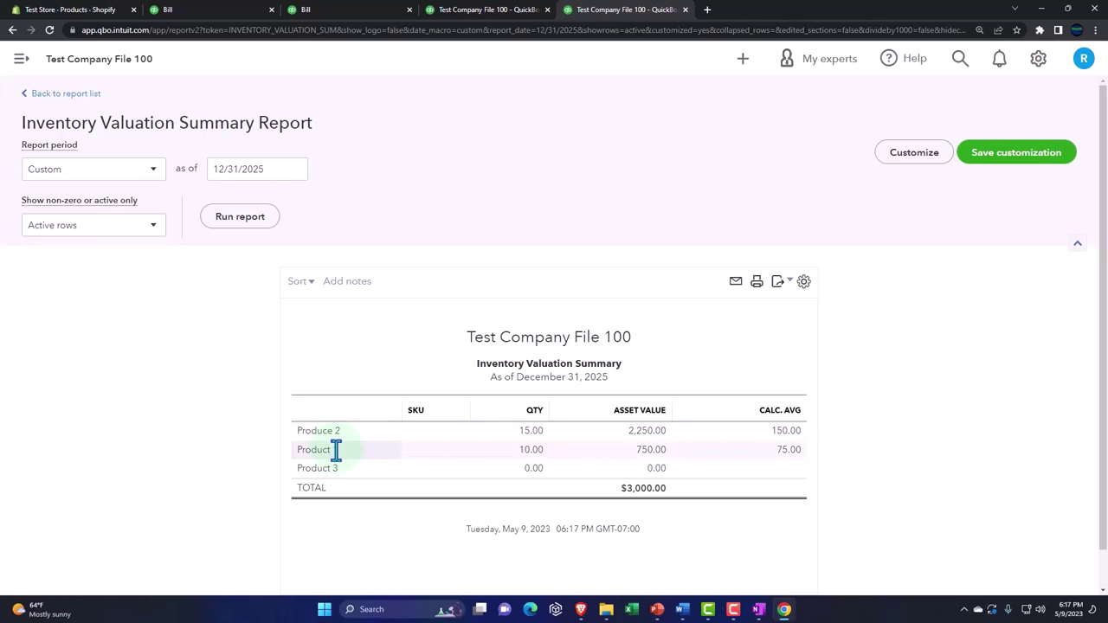
pyautogui.click(616, 441)
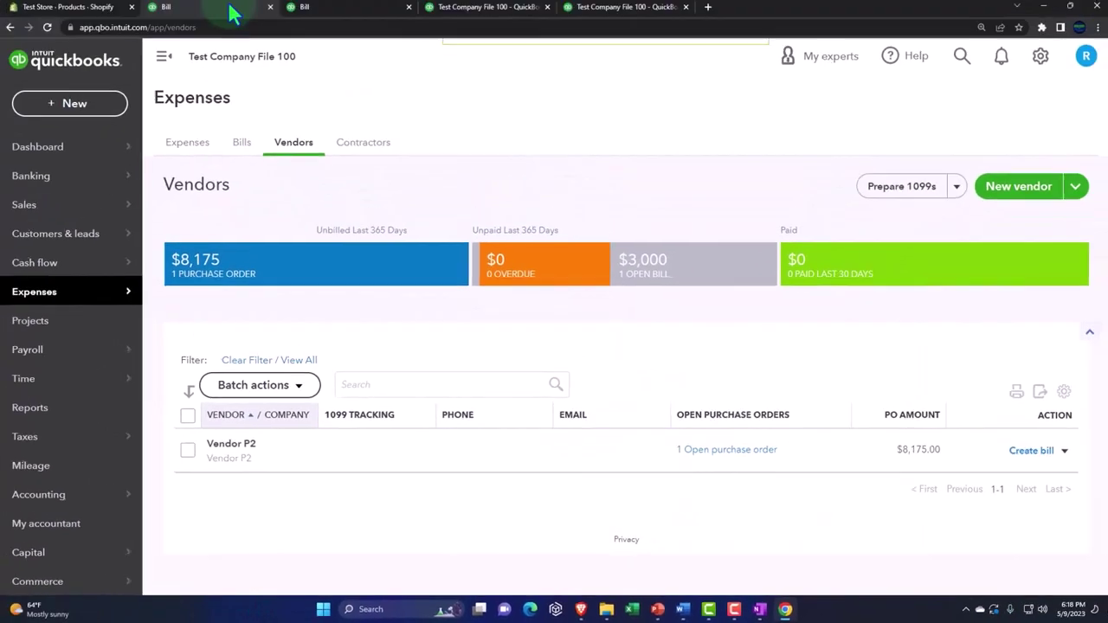
# Check the Balance Sheet's 3,000.00 Inventory Asset, then view Shopify's Products stock list
pyautogui.click(346, 13)
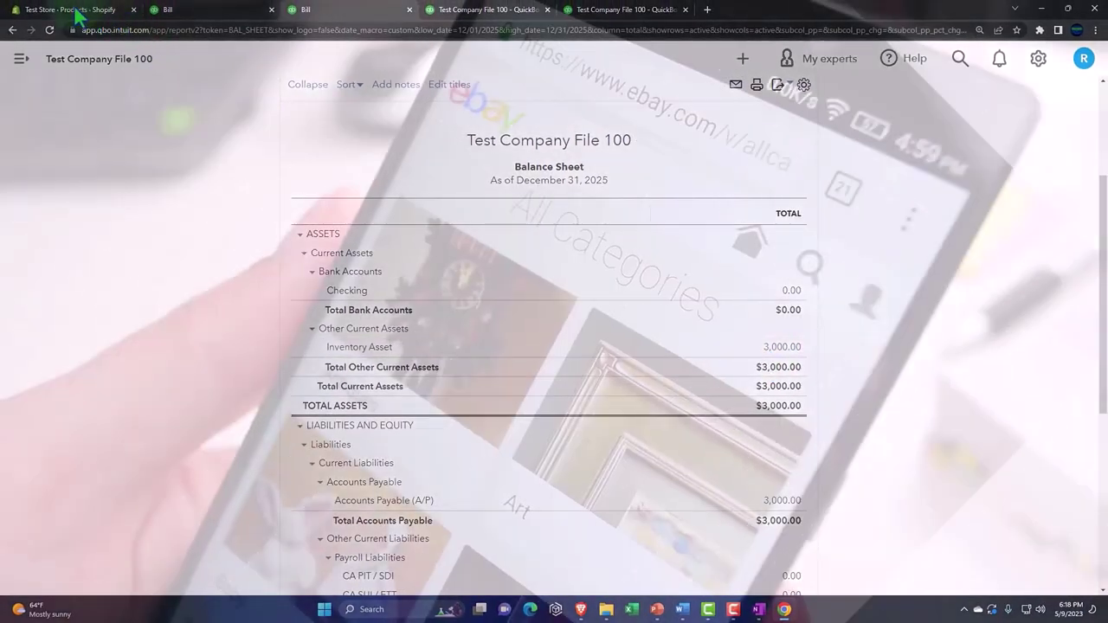
pyautogui.click(76, 10)
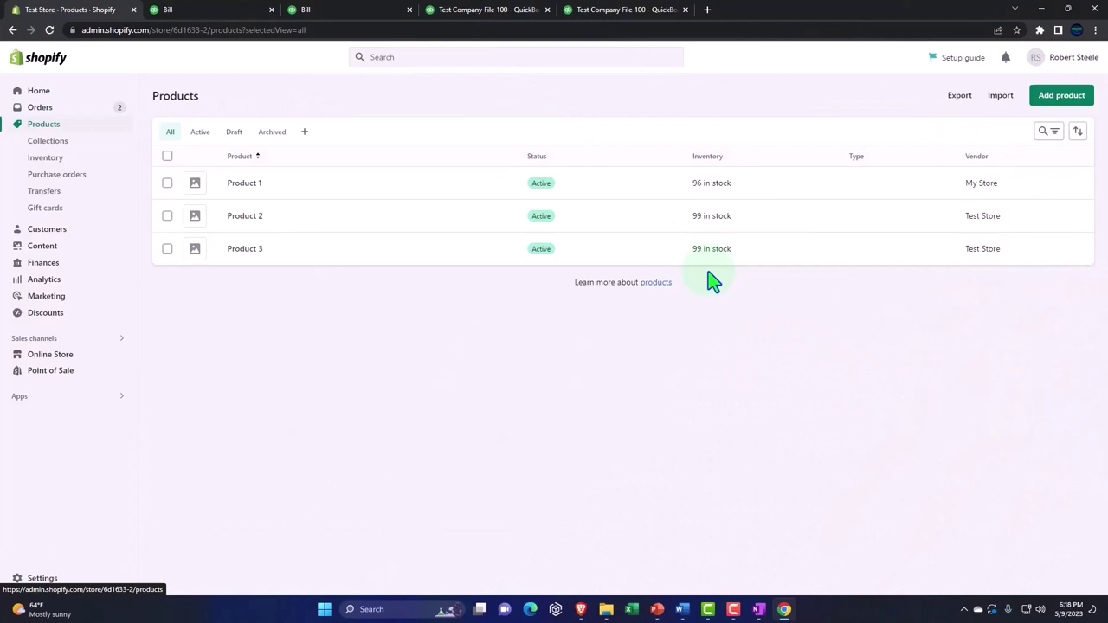
# Revisit the Profit and Loss, Inventory Valuation and Balance Sheet tabs, then return to Vendors
pyautogui.click(489, 11)
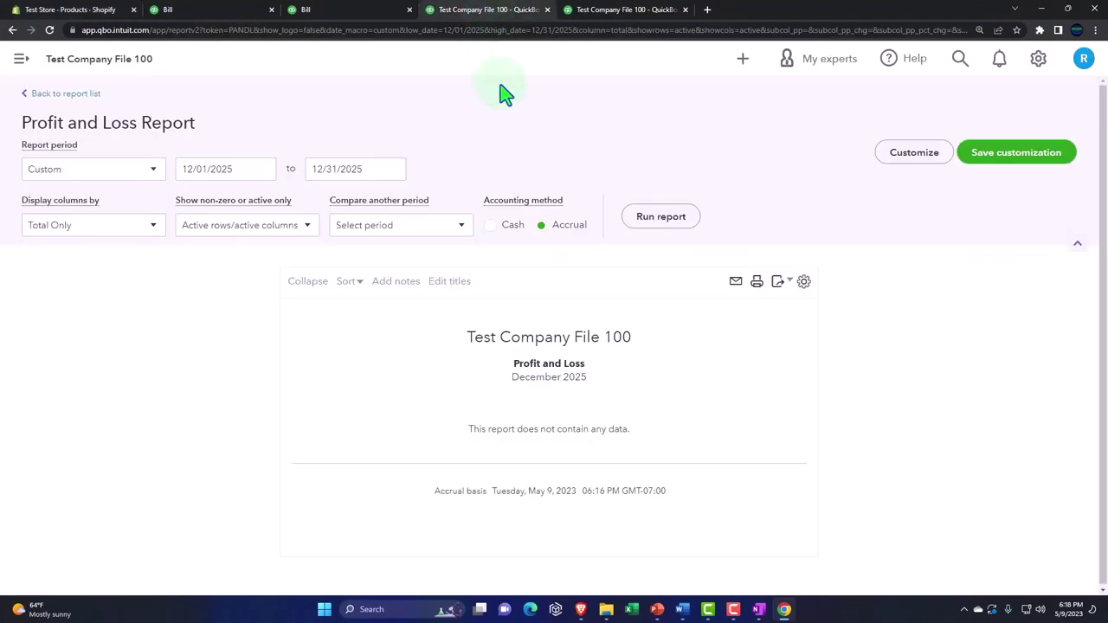
pyautogui.click(597, 10)
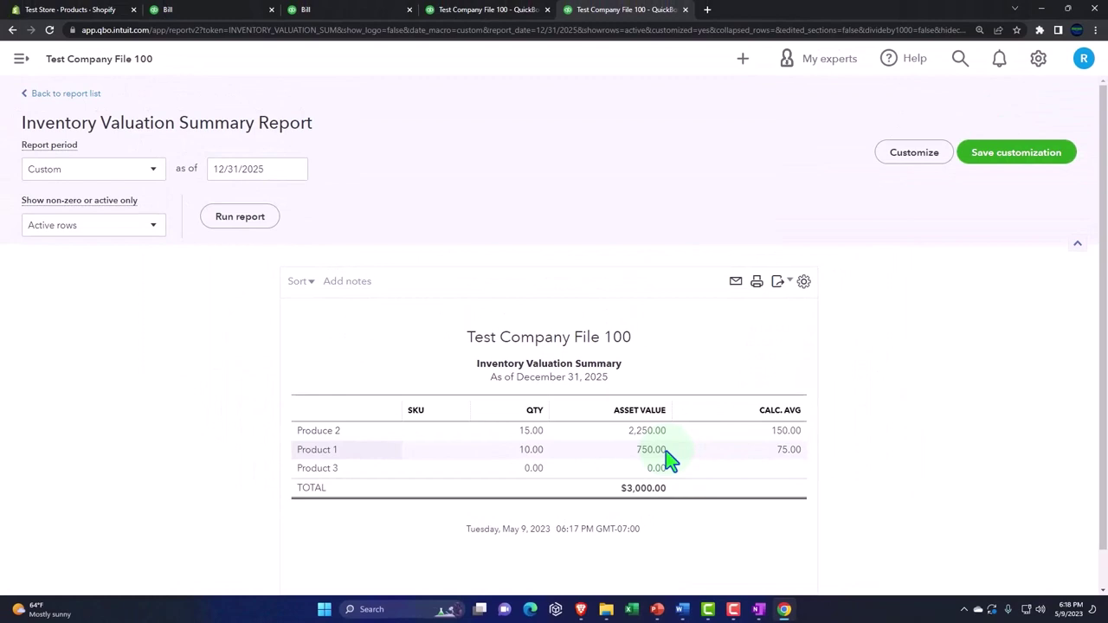
pyautogui.click(497, 11)
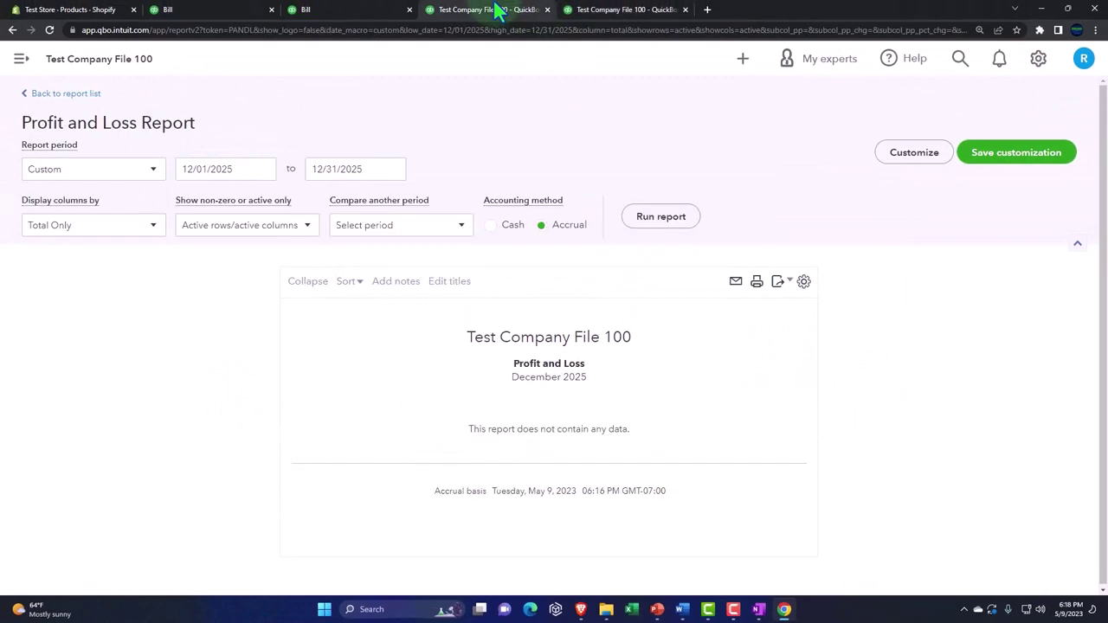
pyautogui.click(346, 11)
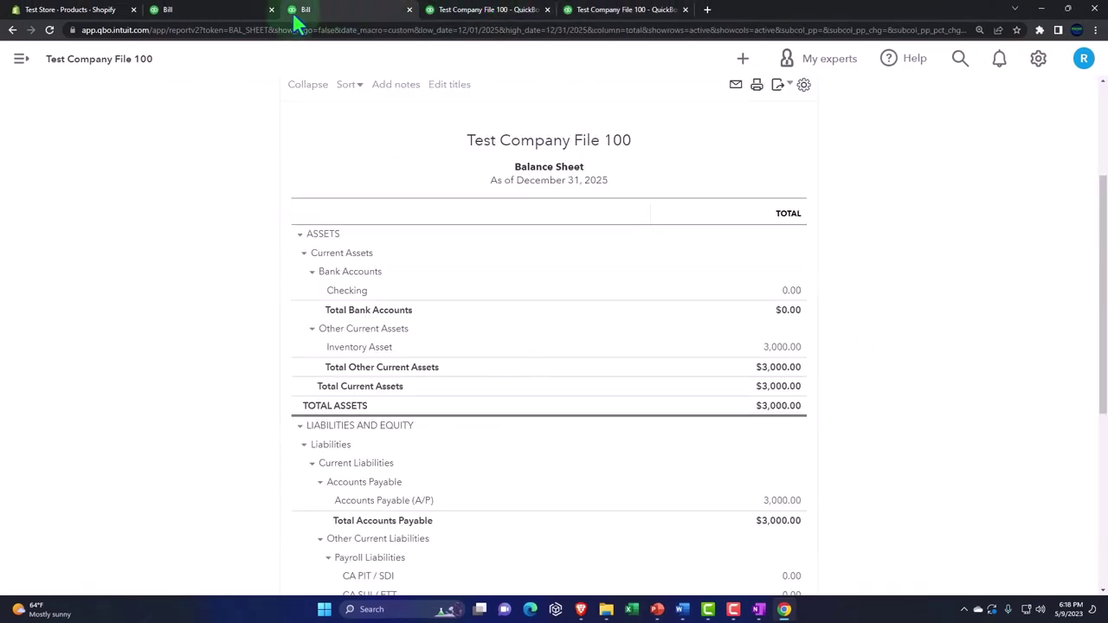
pyautogui.click(221, 17)
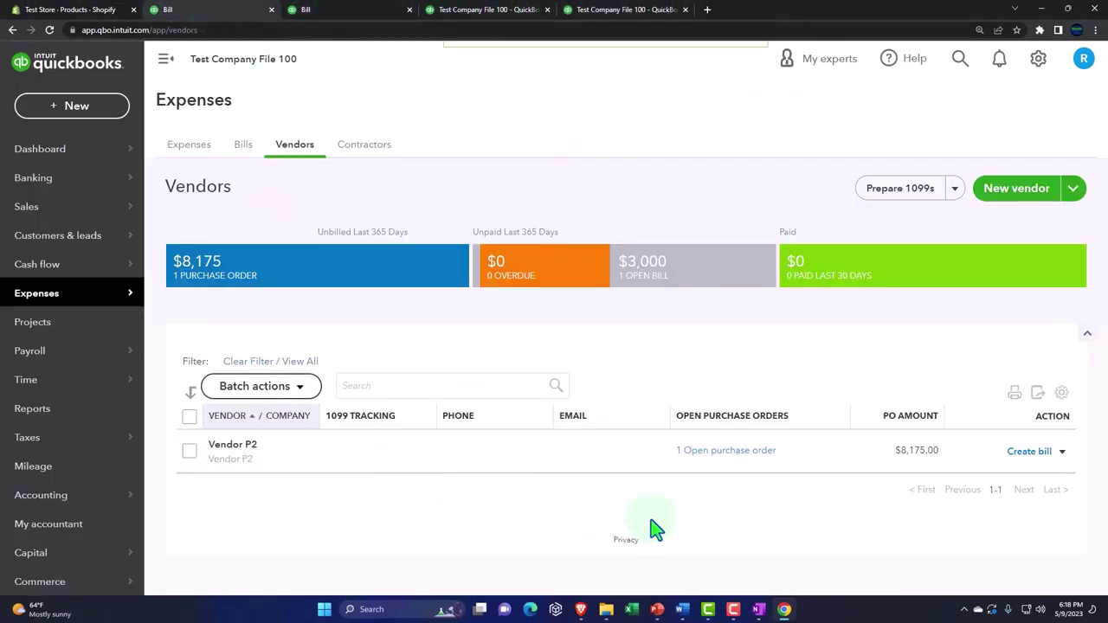
# Start Vendor P2's bill and add Purchase Order #1002's Product 3 and Product 1 lines ($8,175.00)
pyautogui.click(1031, 453)
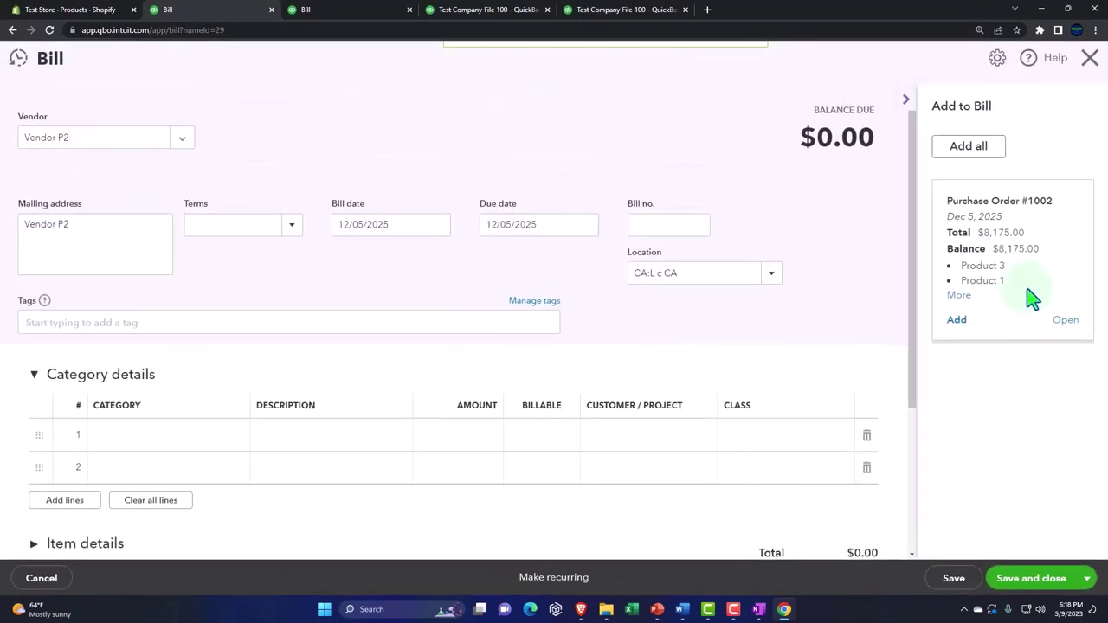
pyautogui.click(956, 319)
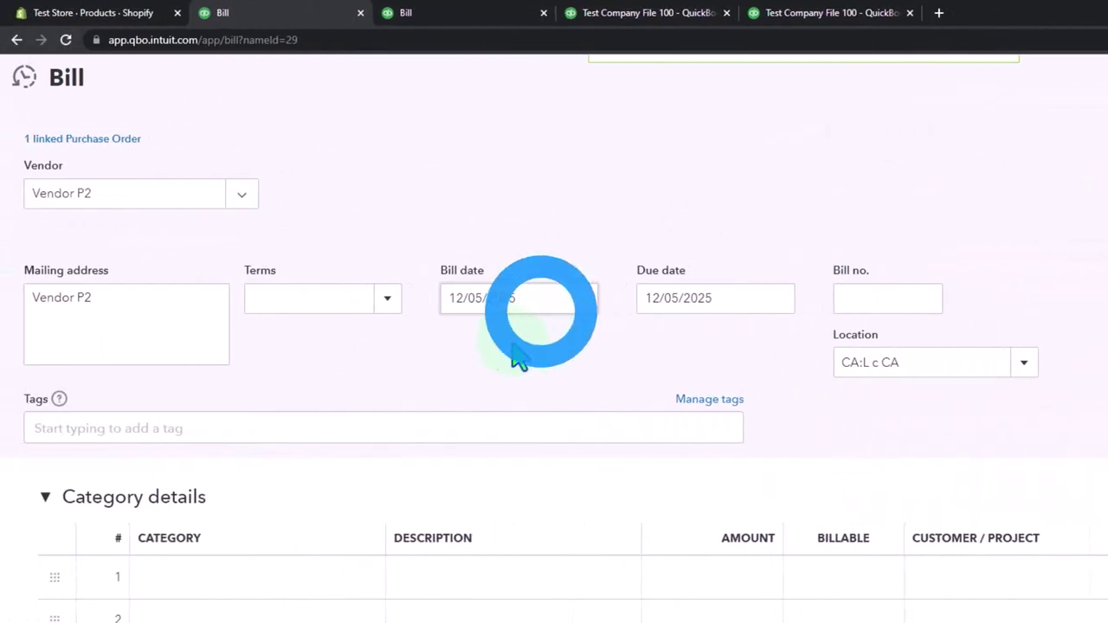
pyautogui.scroll(-4, 522, 355)
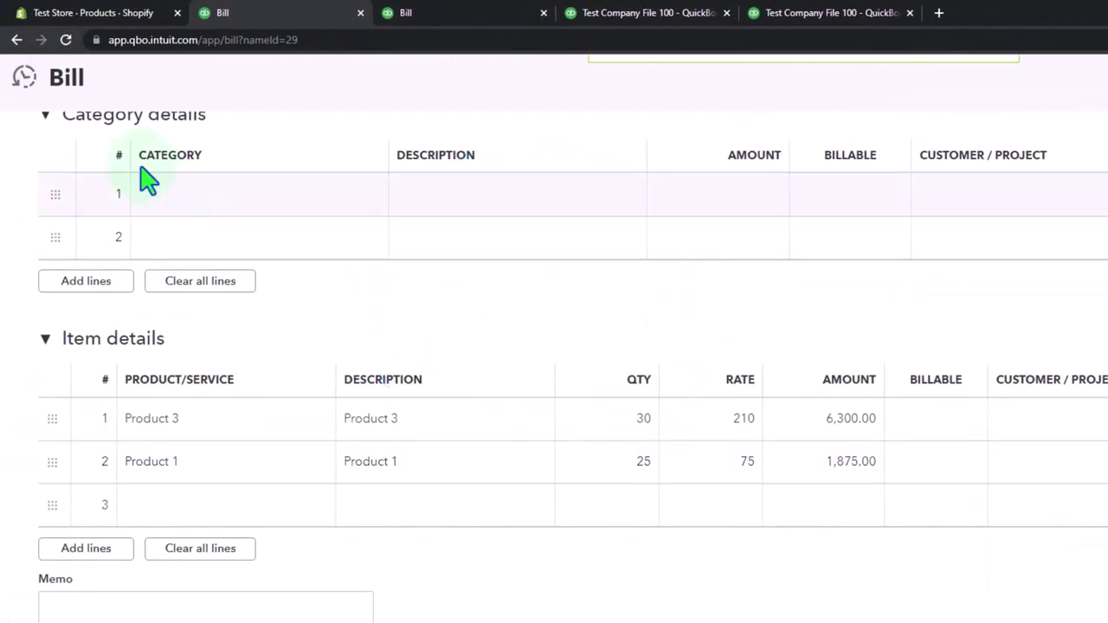
pyautogui.click(78, 112)
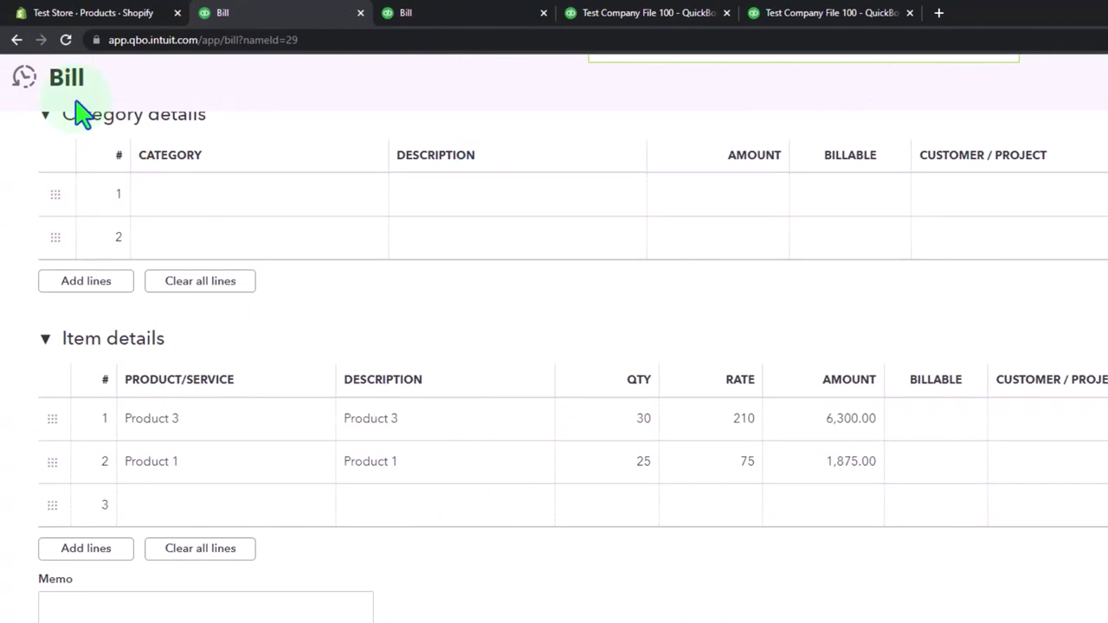